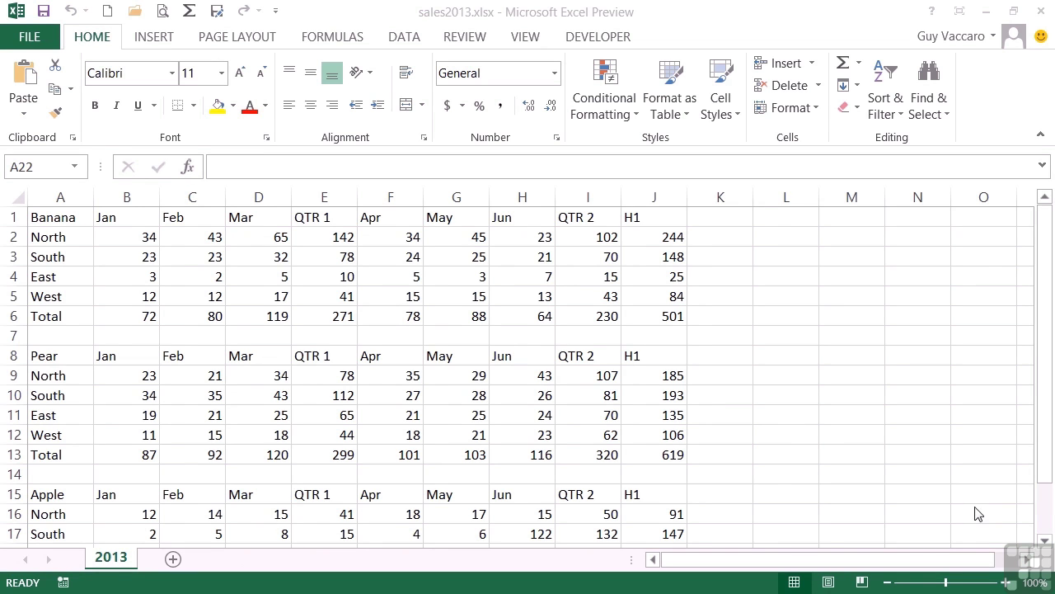
Enter the labels Row Heading in L1 and Column Heading in L2, and autofit column L's width
left_click(795, 218)
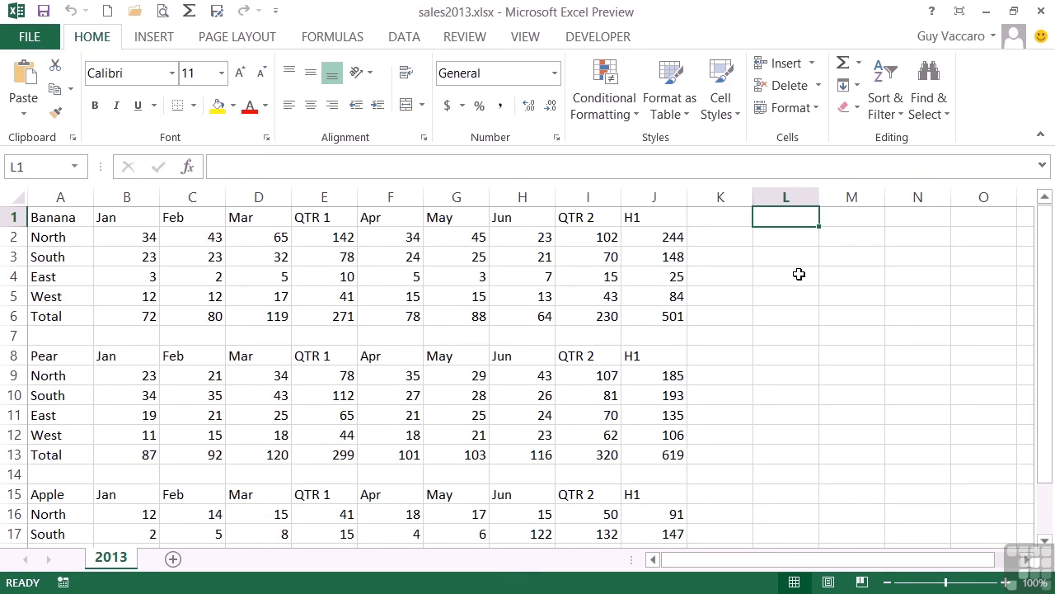
type("Row Heading")
key("Return")
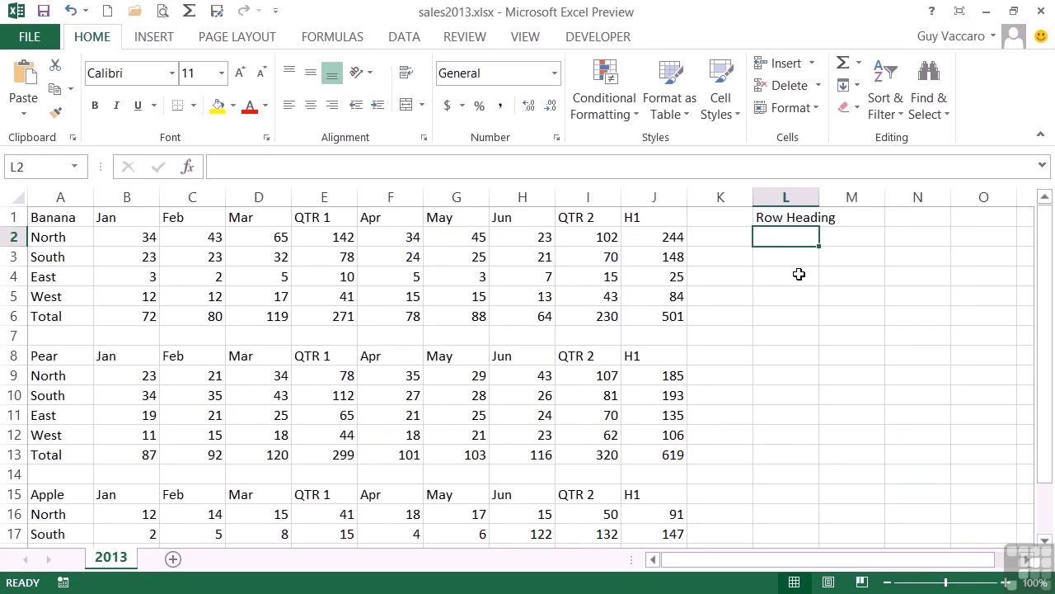
type("Column Heading")
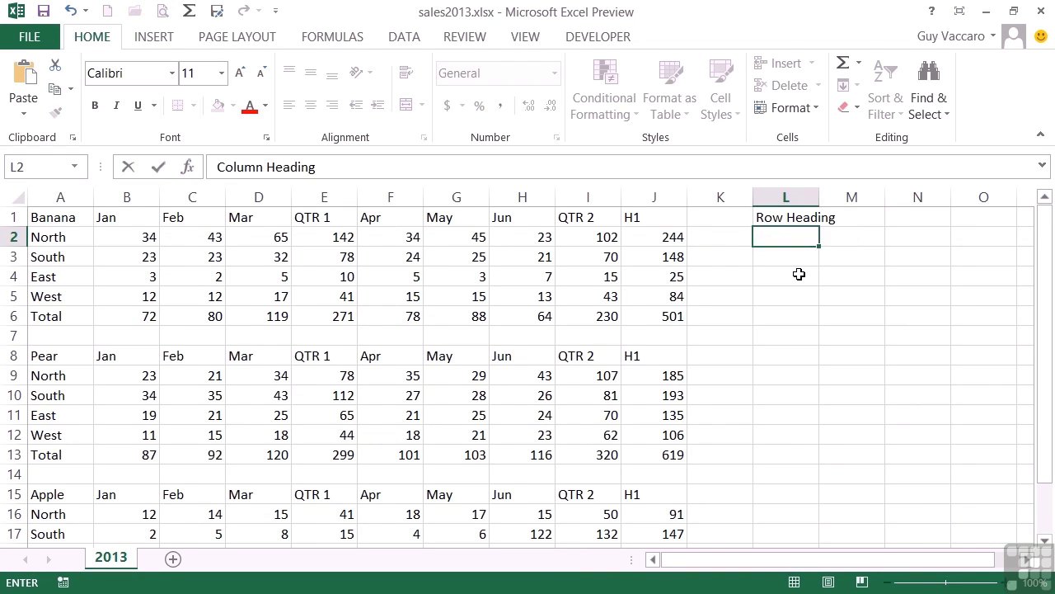
key("Up")
double_click(819, 196)
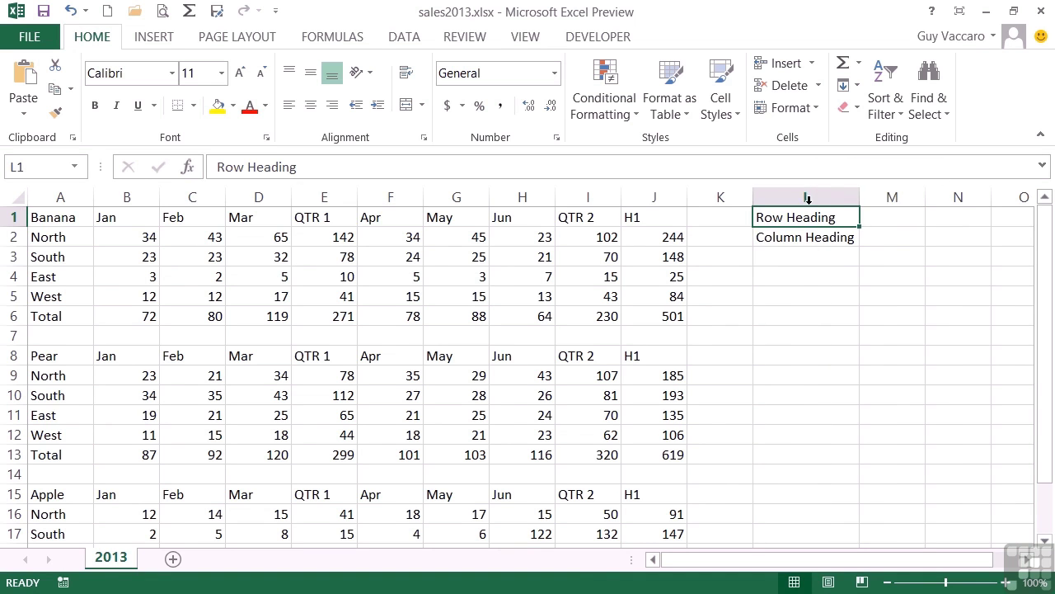
Enter East in M1 and May in M2 as lookup criteria, and label L3 Value
left_click(889, 216)
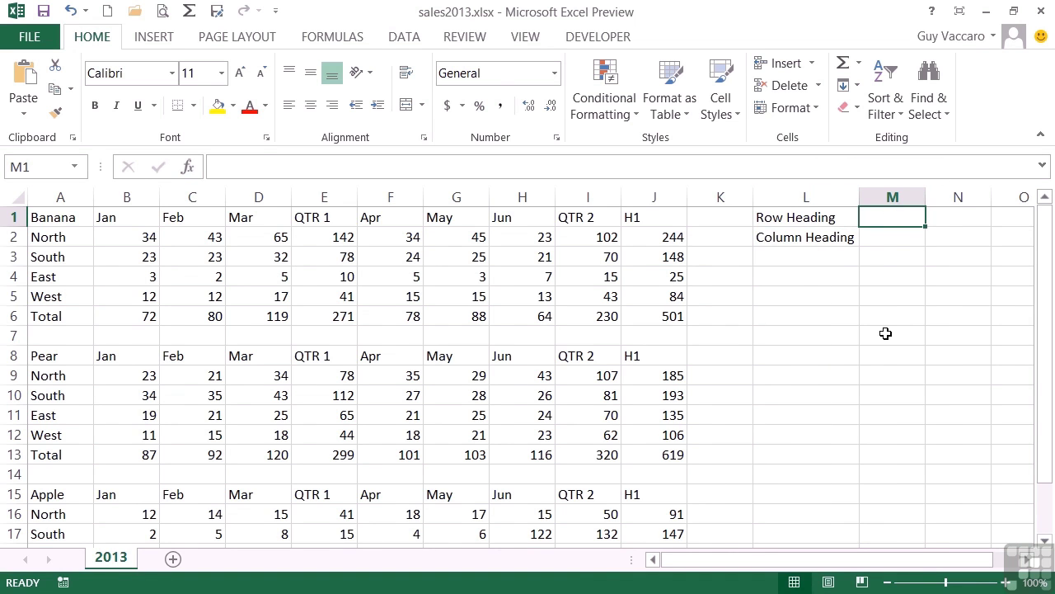
type("East")
key("Return")
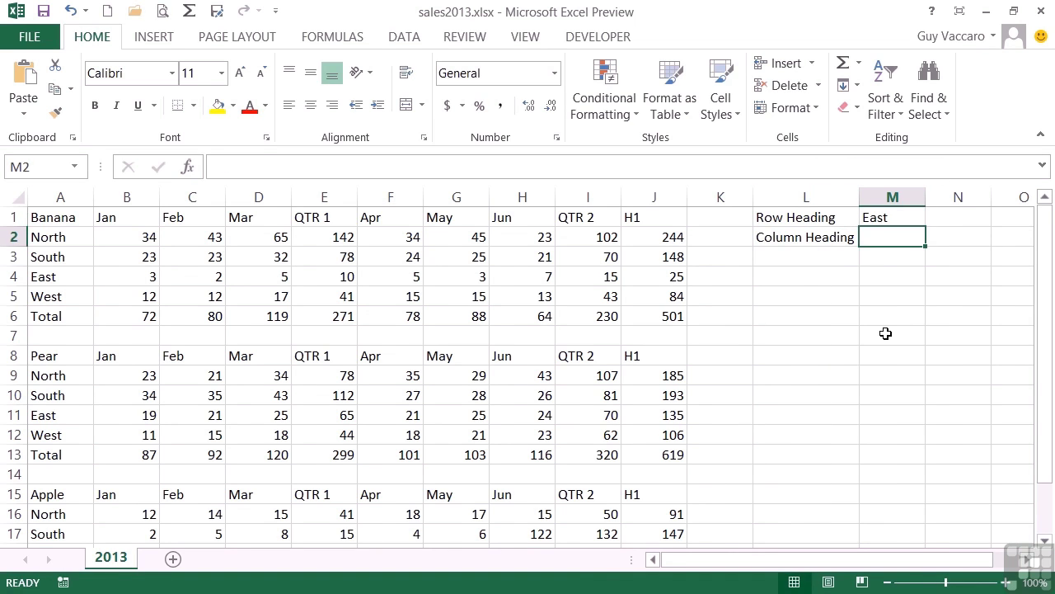
type("May")
key("Return")
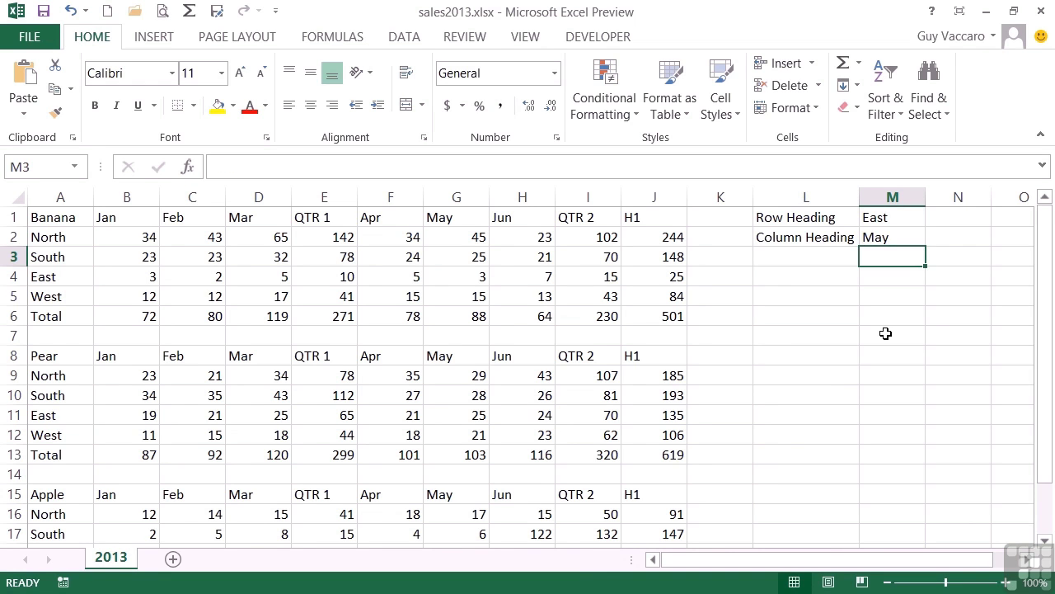
key("Left")
type("Value")
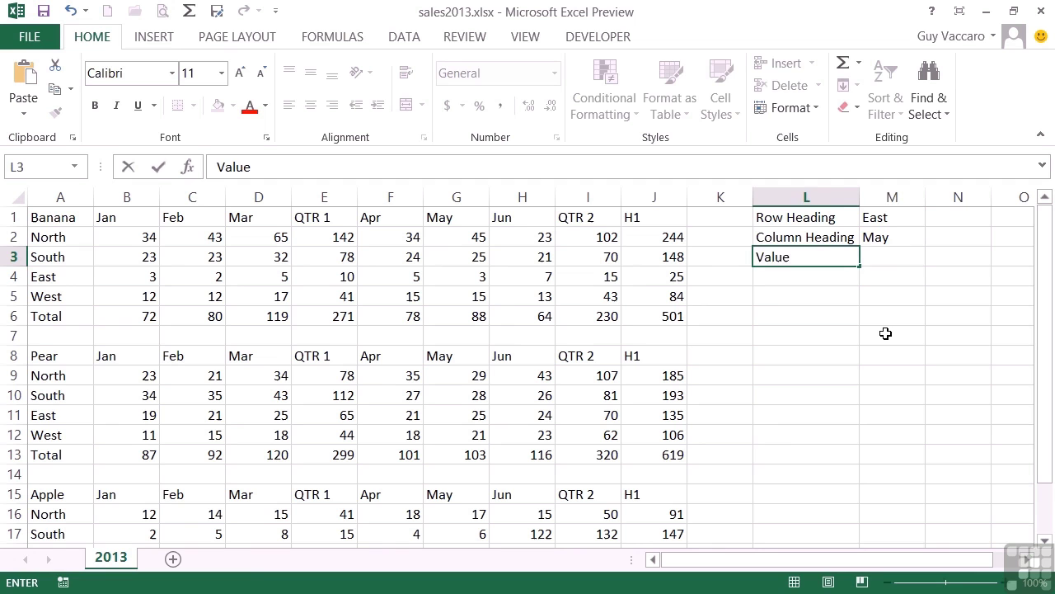
key("Tab")
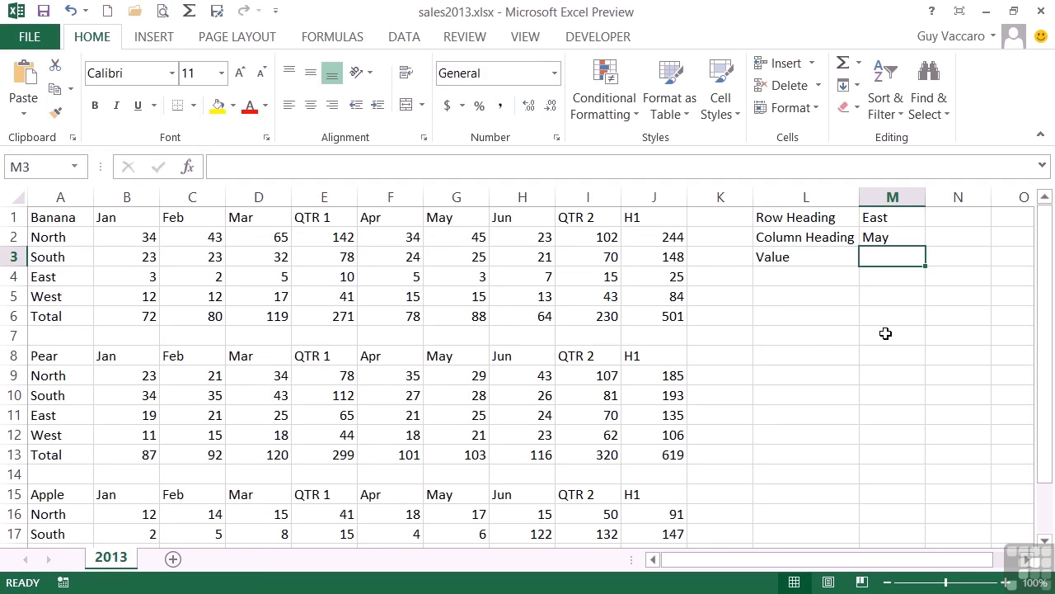
Start an INDEX formula in M3 with the named range banana as its array
type("=")
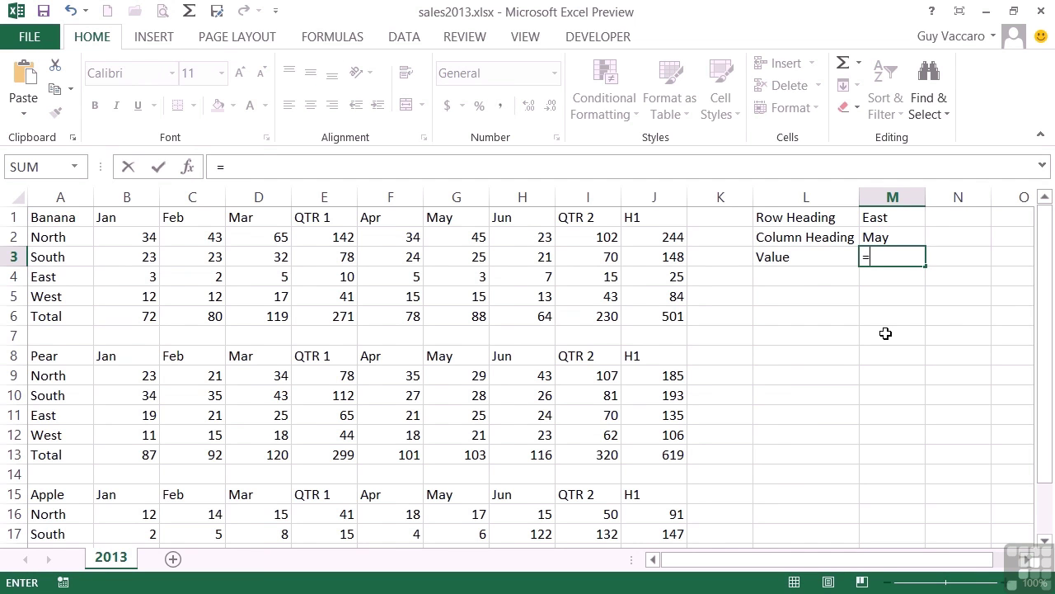
type("index(ban")
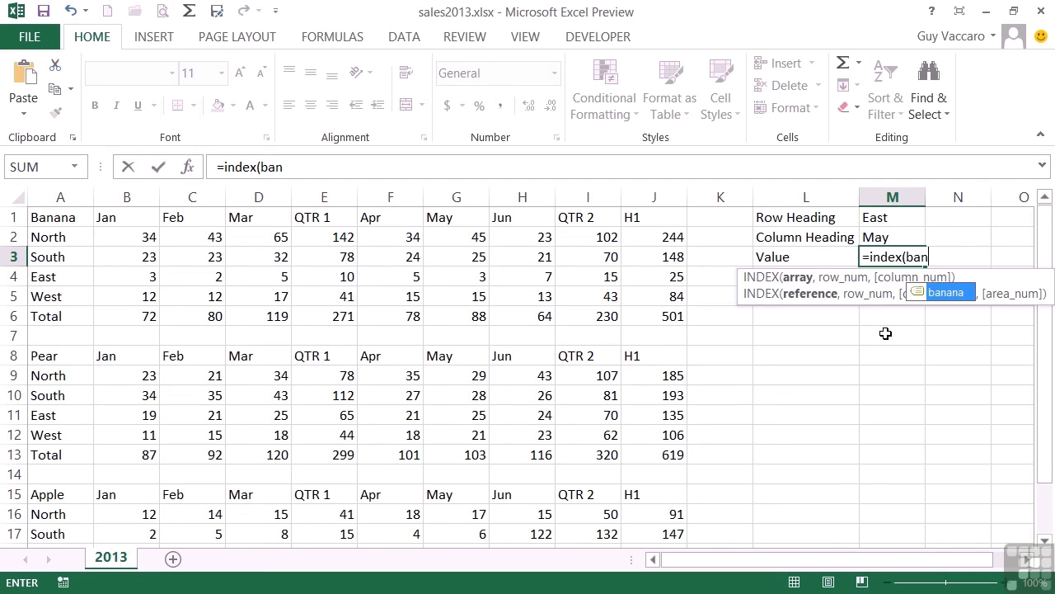
key("Tab")
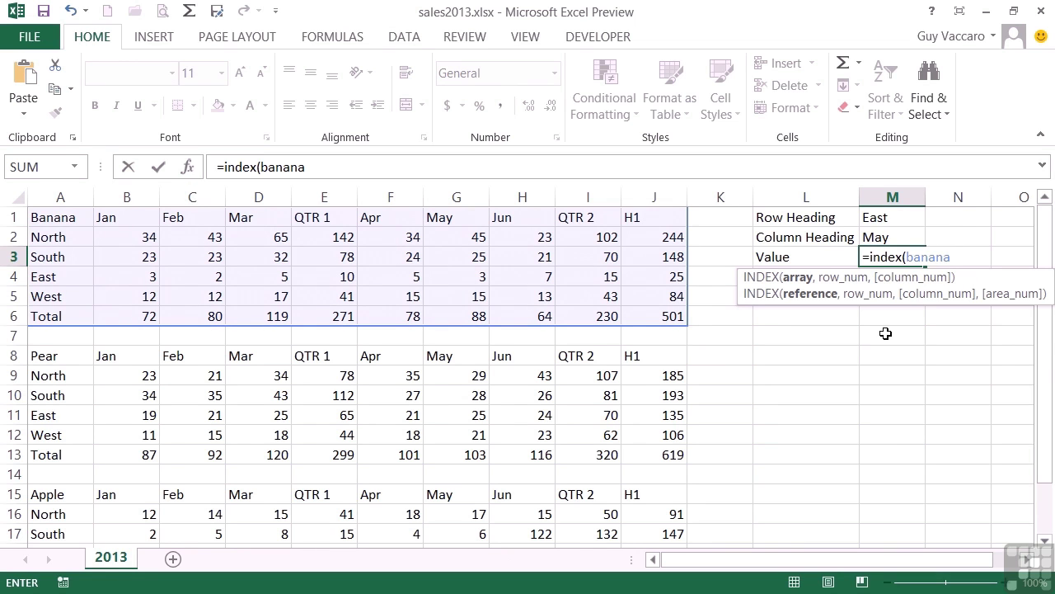
type(",")
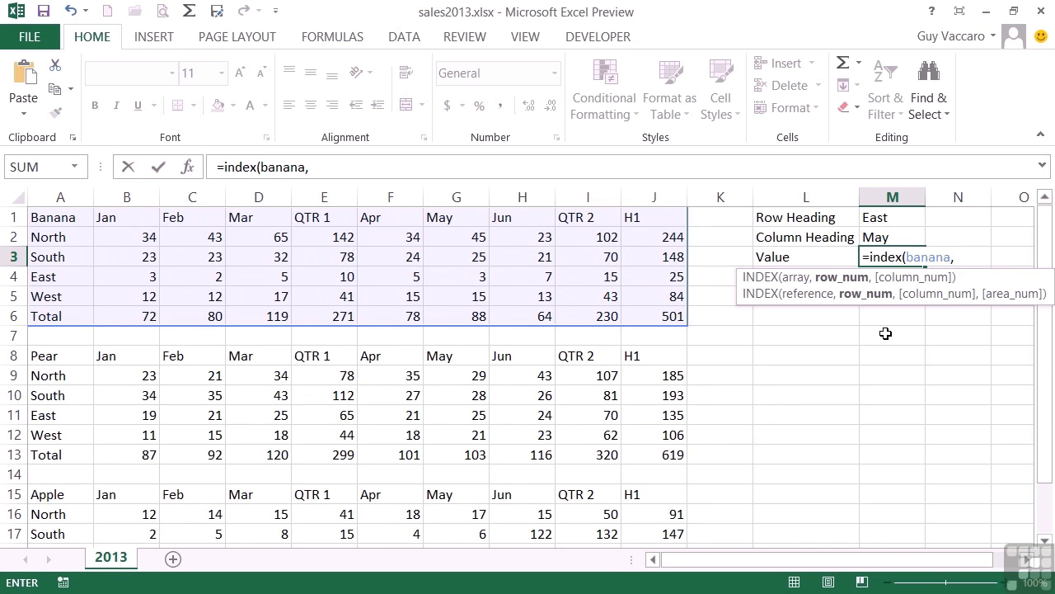
Add MATCH(M1,A2:A6,0) as the row number argument of the INDEX formula in M3
type("match(")
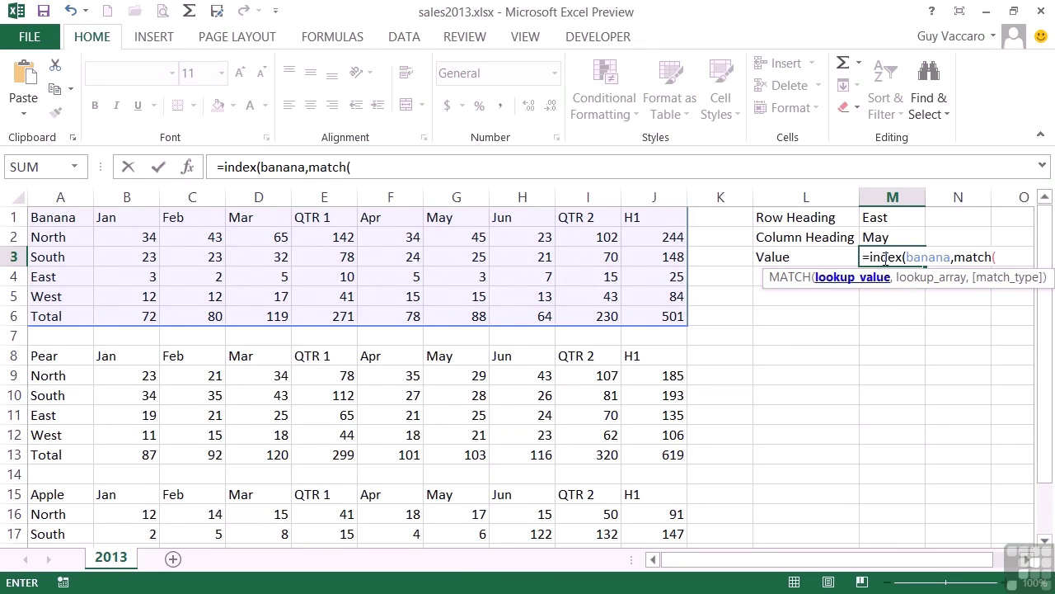
left_click(890, 216)
type(",")
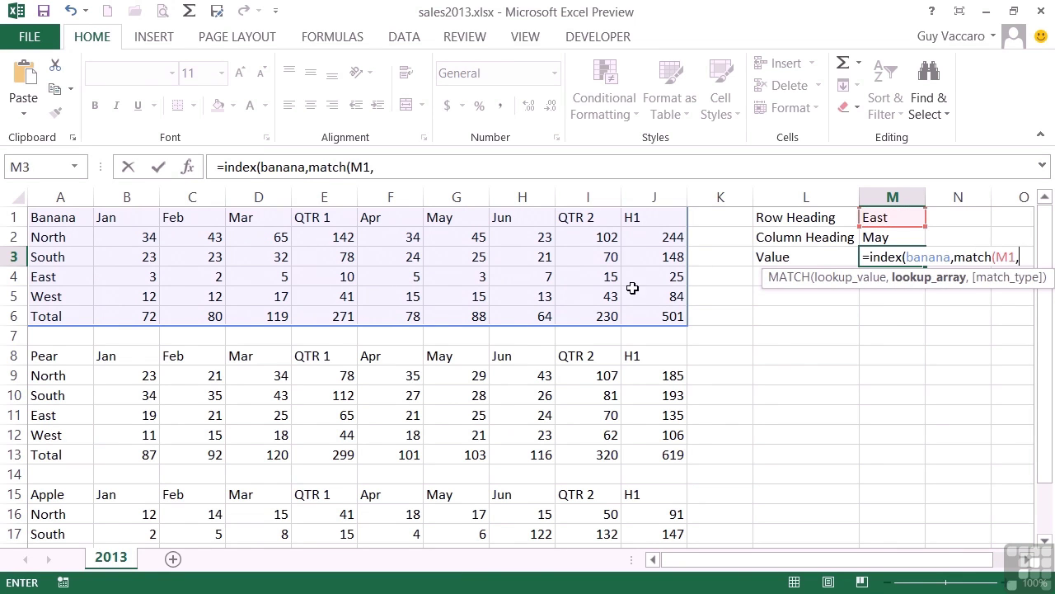
left_click(71, 236)
left_click_drag(70, 236, 62, 314)
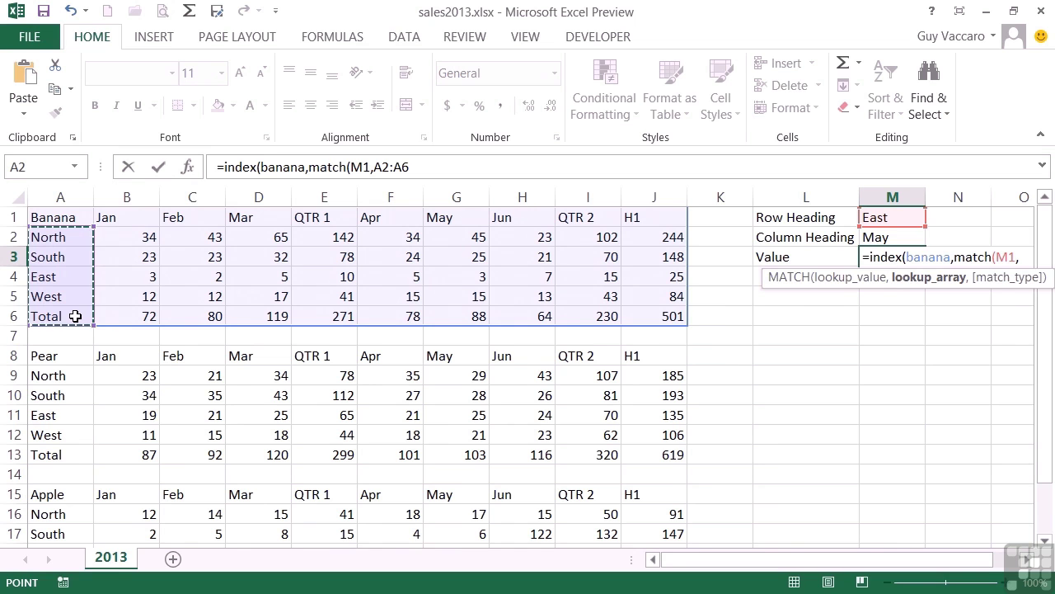
type(",")
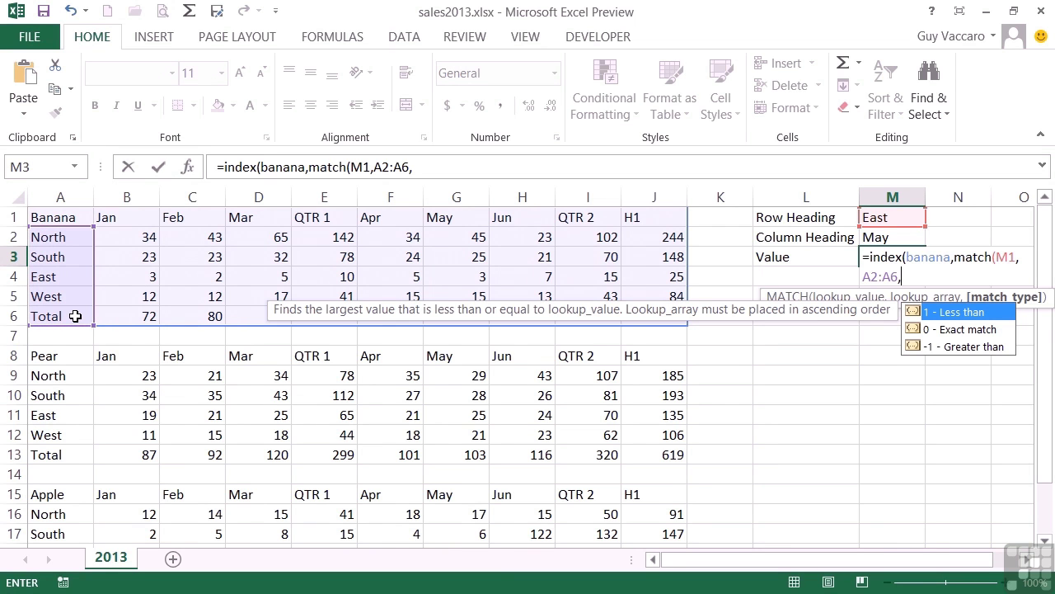
double_click(961, 331)
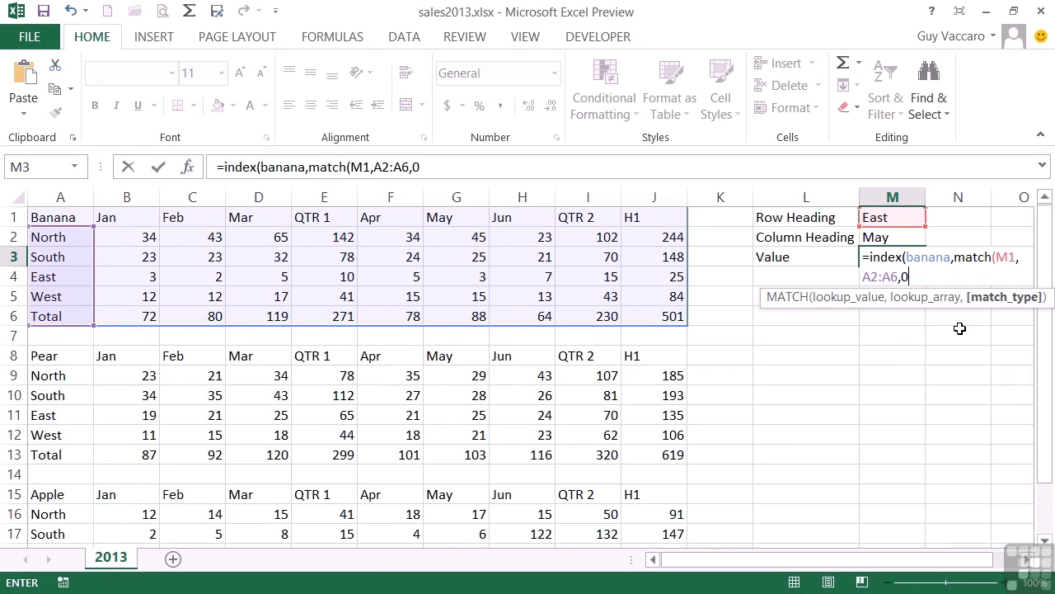
type(")")
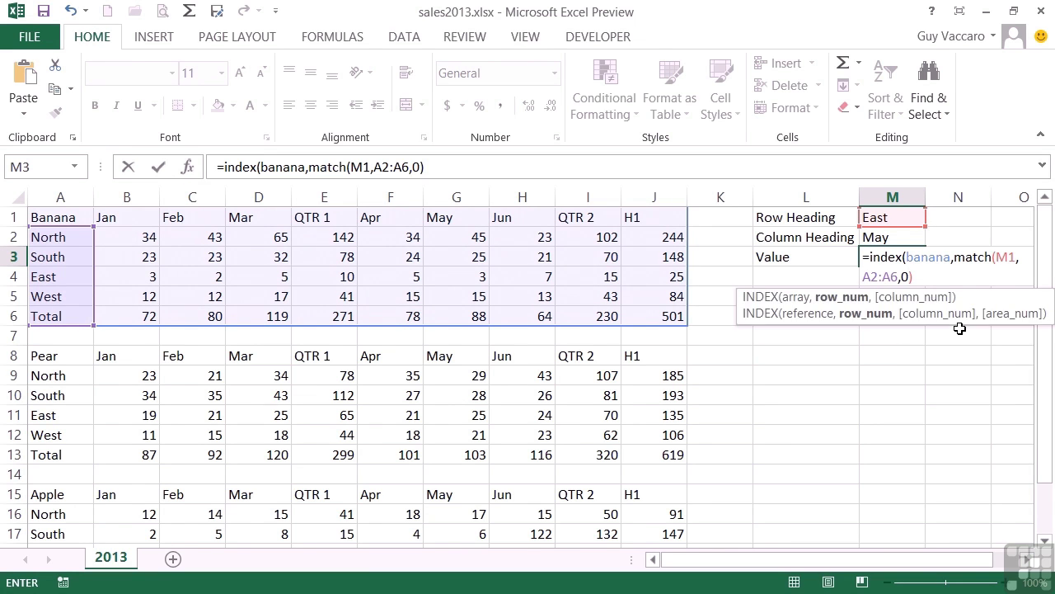
Add MATCH(M2,B1:J1,0) as the column number argument and complete the INDEX formula in M3
type(",")
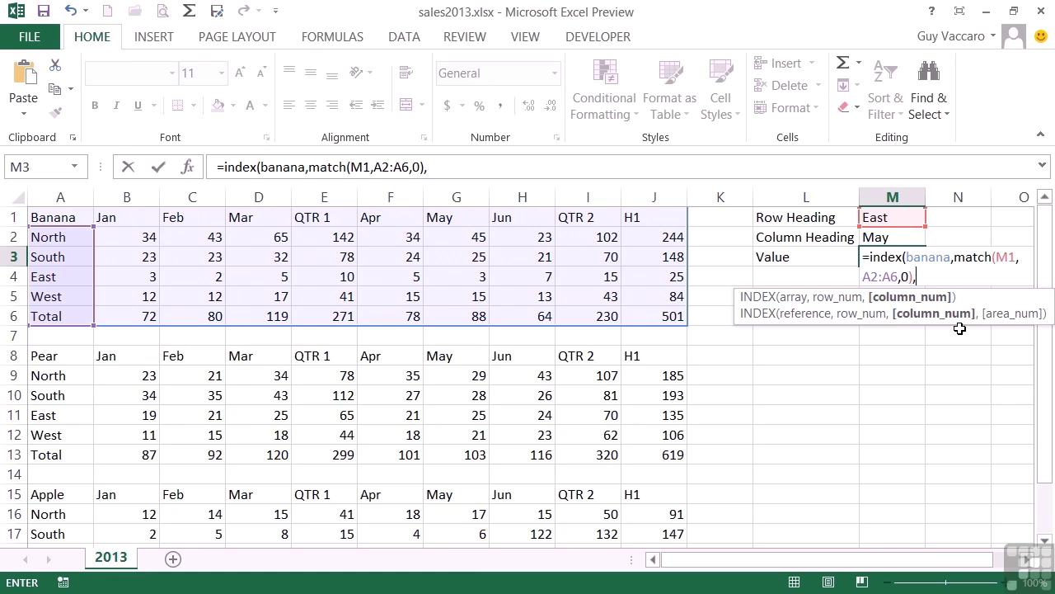
type("match(")
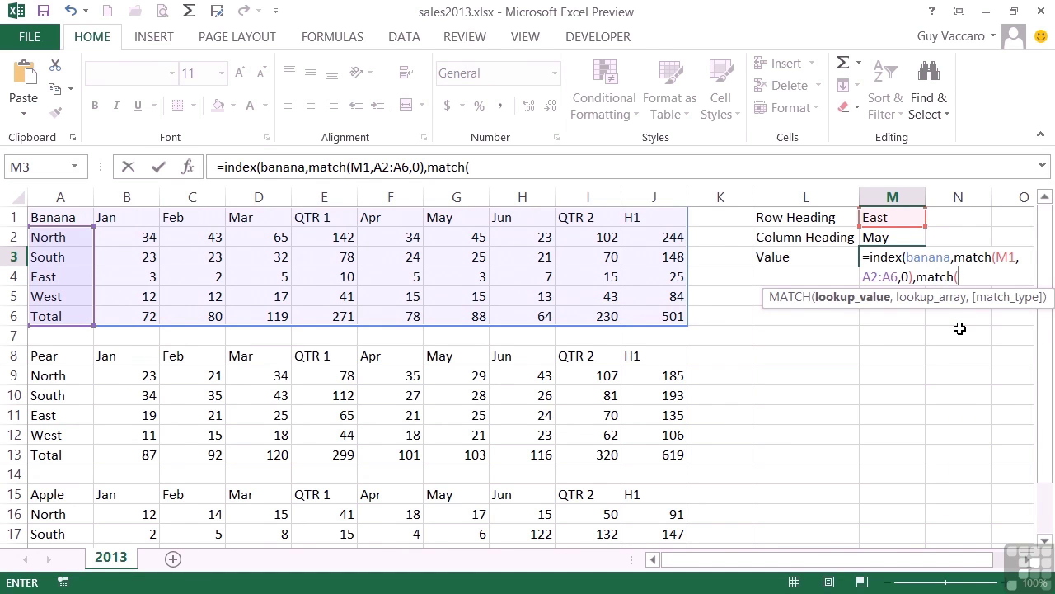
left_click(879, 238)
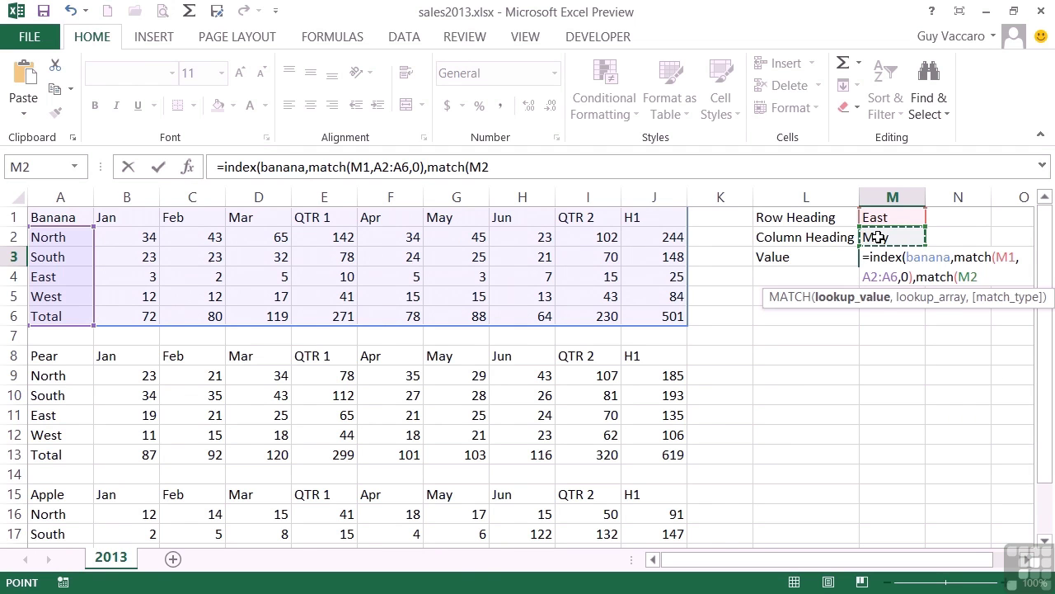
type(",")
left_click_drag(116, 219, 631, 218)
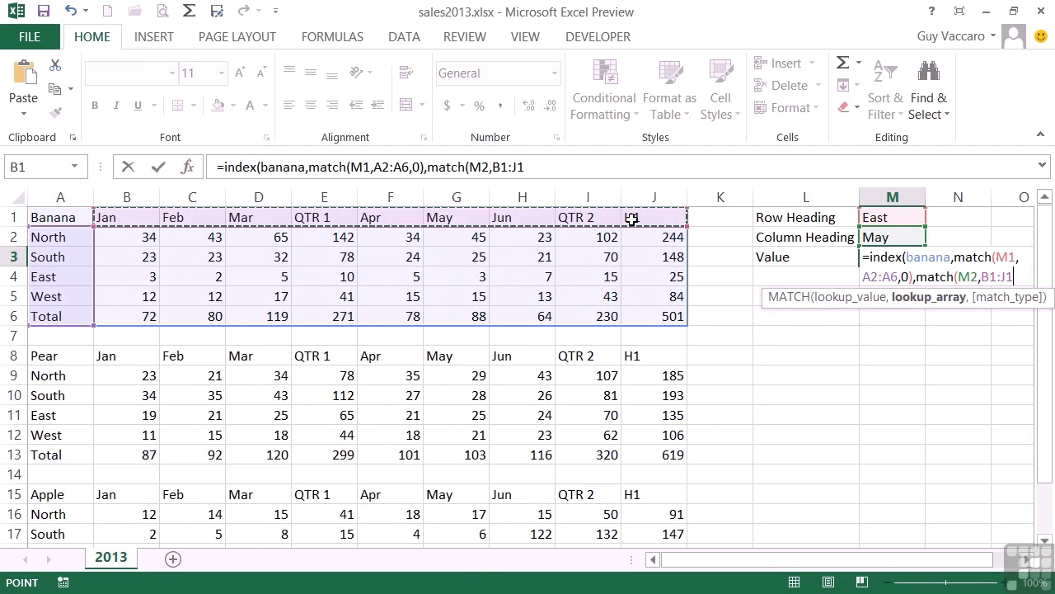
type(",")
key("Down")
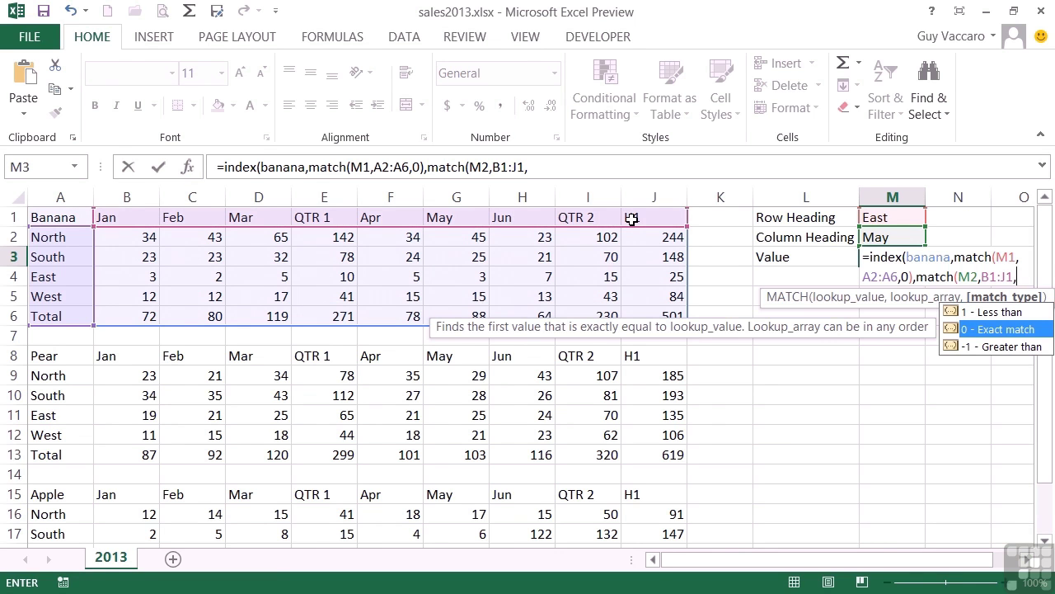
type("0")
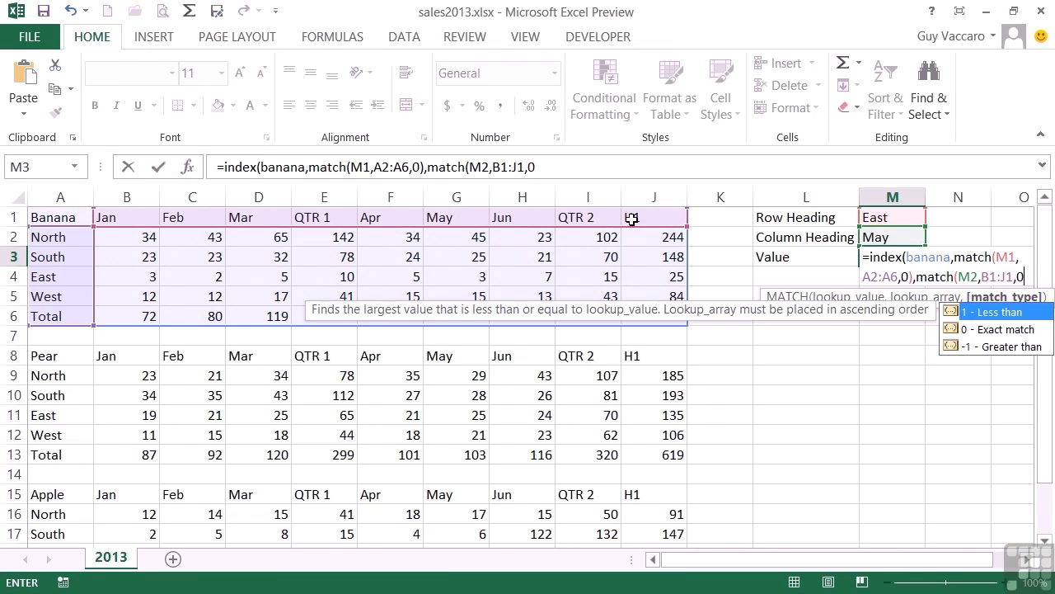
type(")")
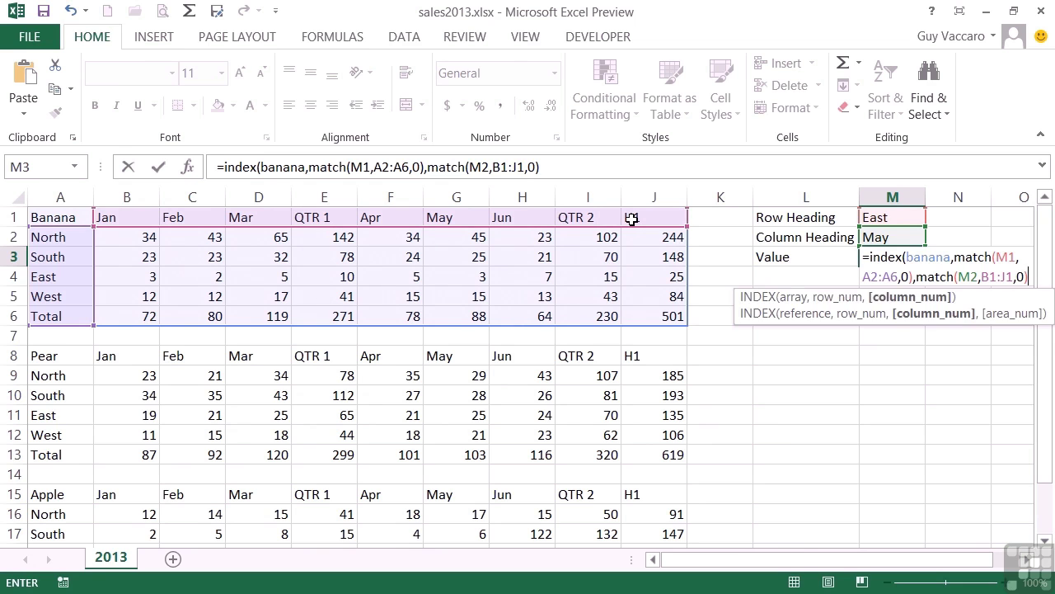
type(")")
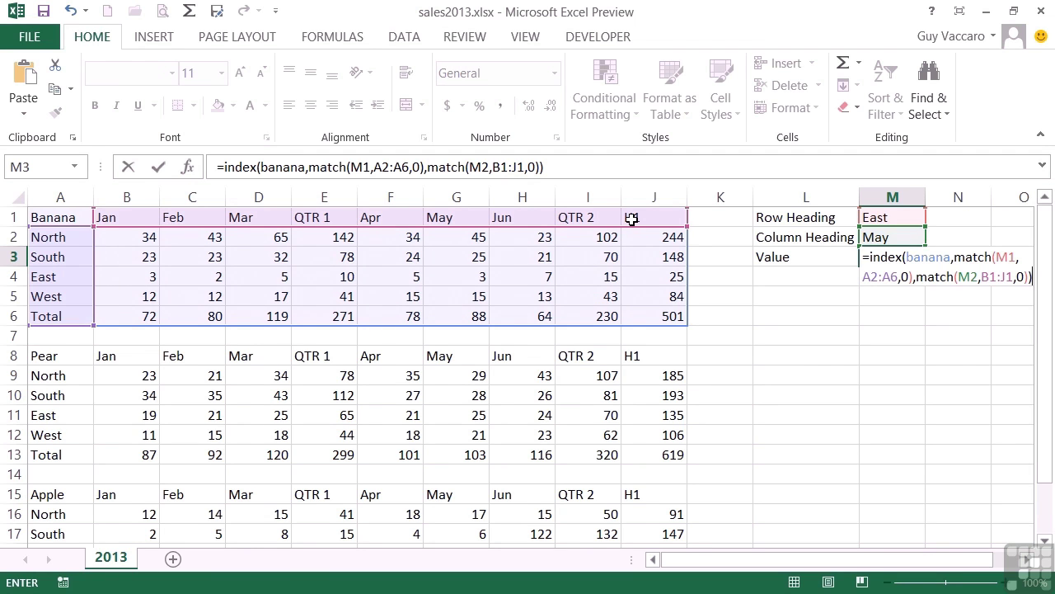
key("Return")
key("Up")
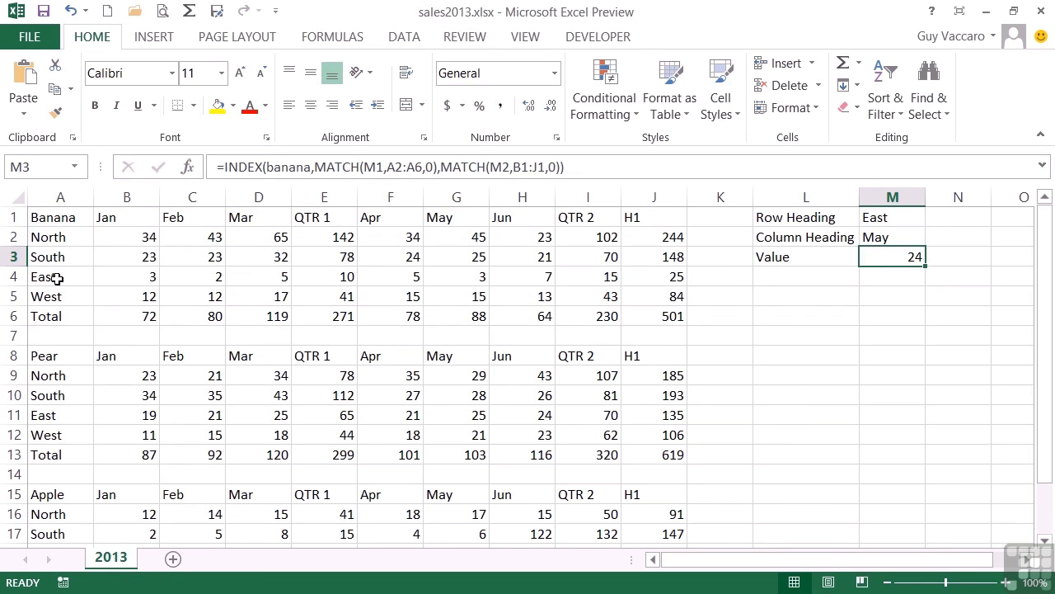
Compare M3 with the Banana figures in G4 and F3, and change the formula's row lookup range to A1:A6
left_click(458, 278)
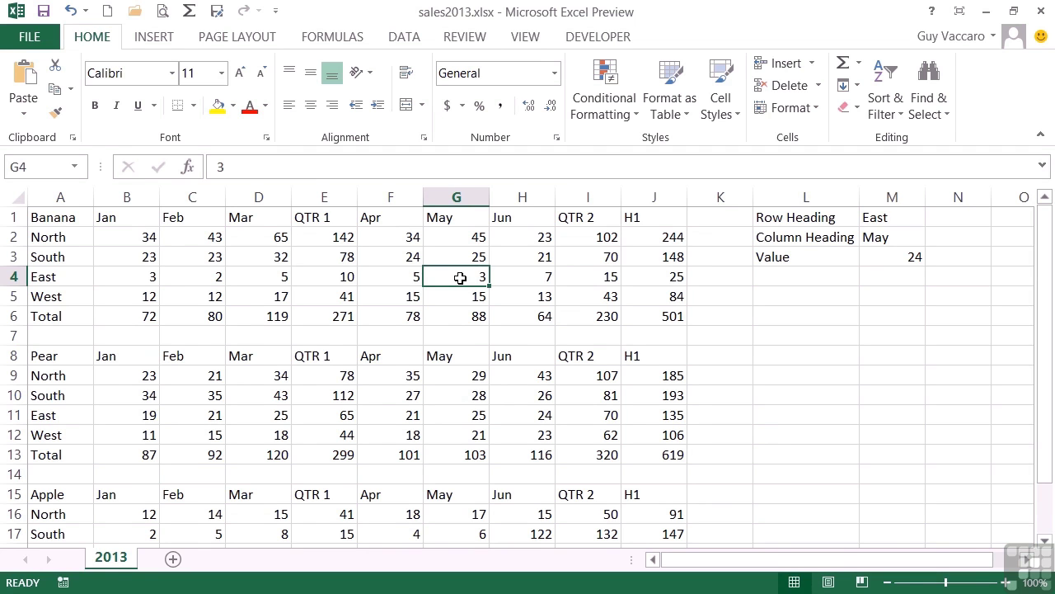
left_click(404, 257)
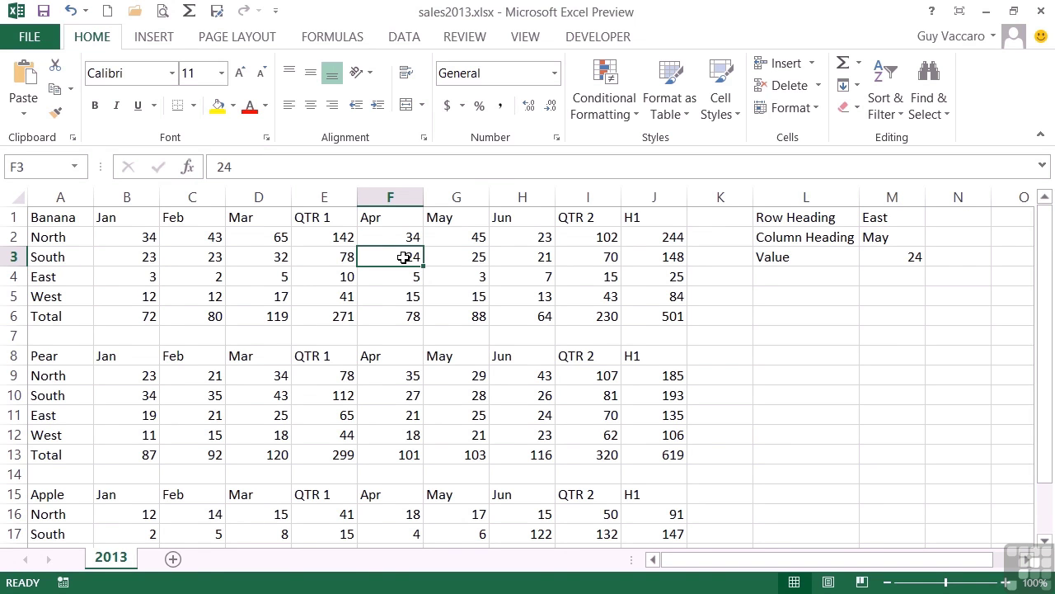
left_click(901, 257)
double_click(901, 257)
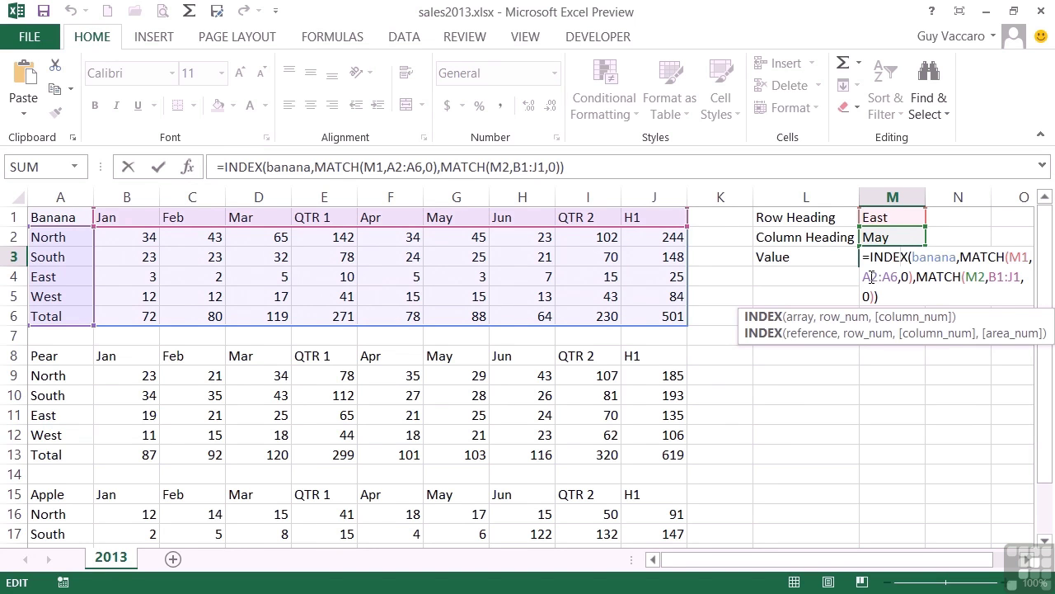
left_click(872, 277)
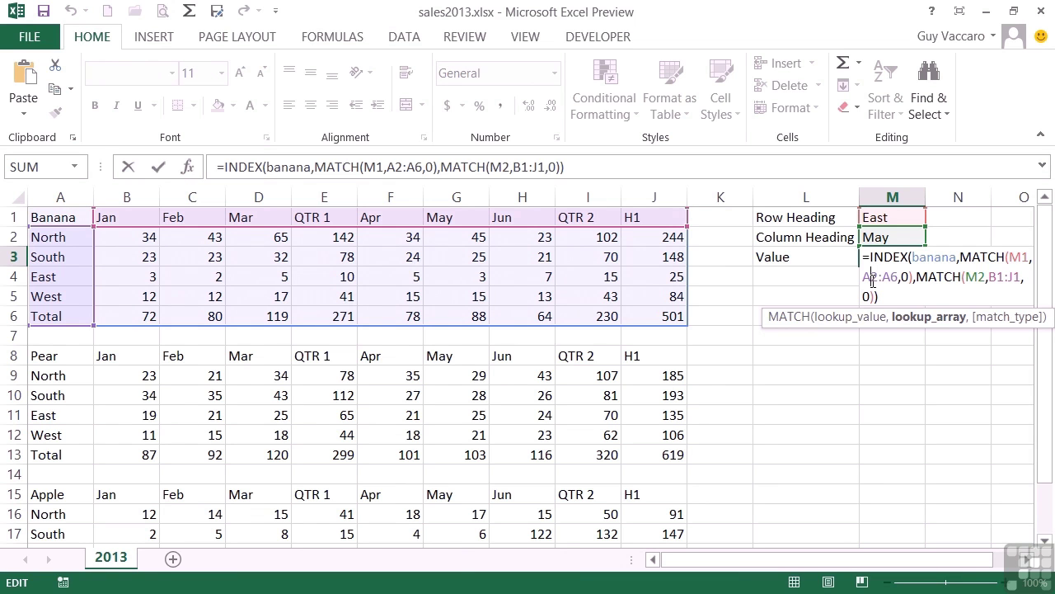
key("BackSpace")
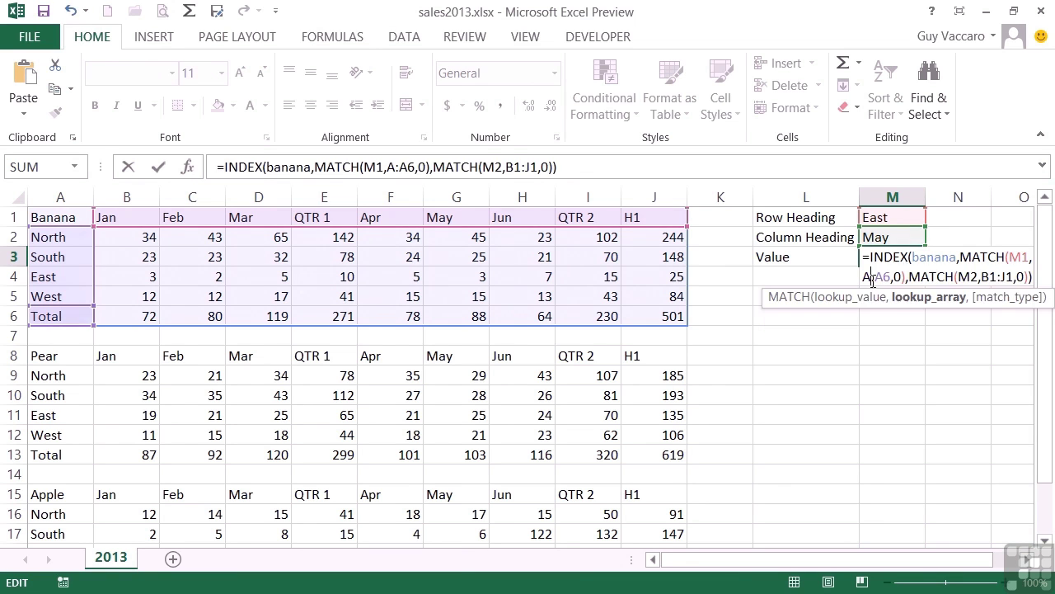
type("1")
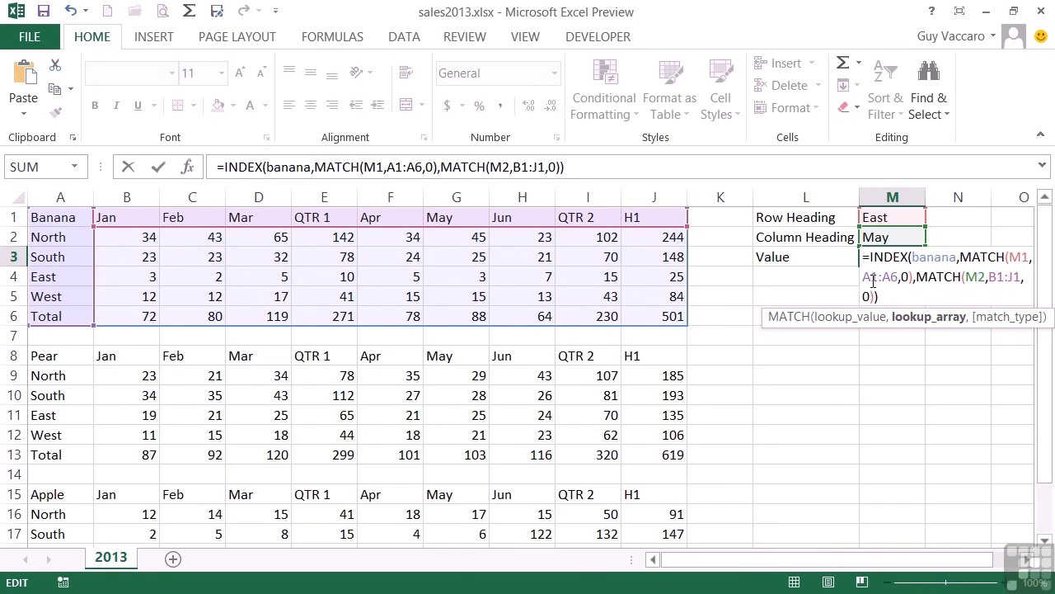
Change the column lookup range of the second MATCH in M3's formula to A1:J1
left_click(997, 277)
key("BackSpace")
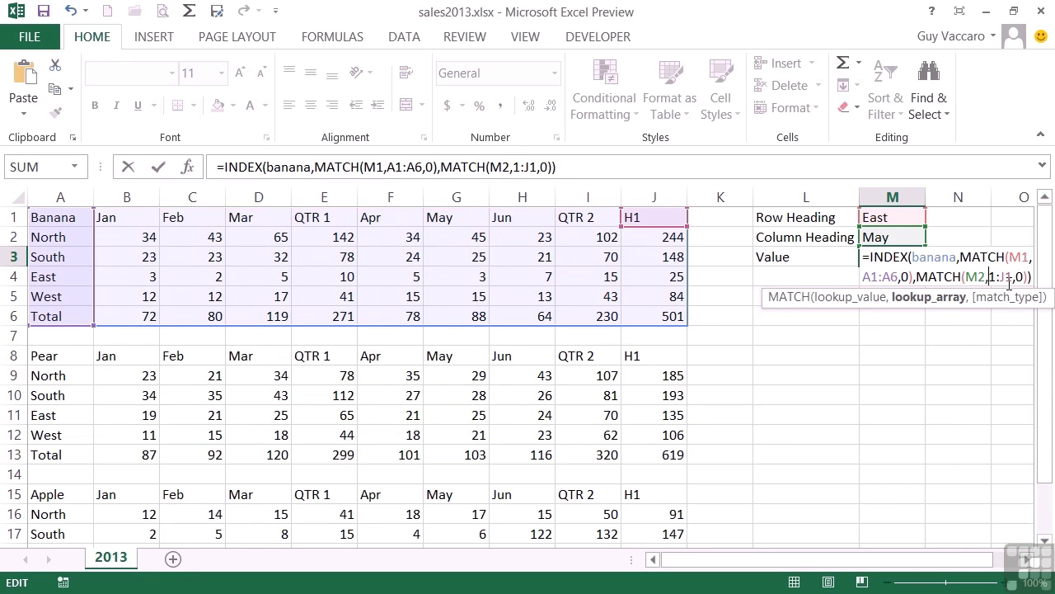
type("a")
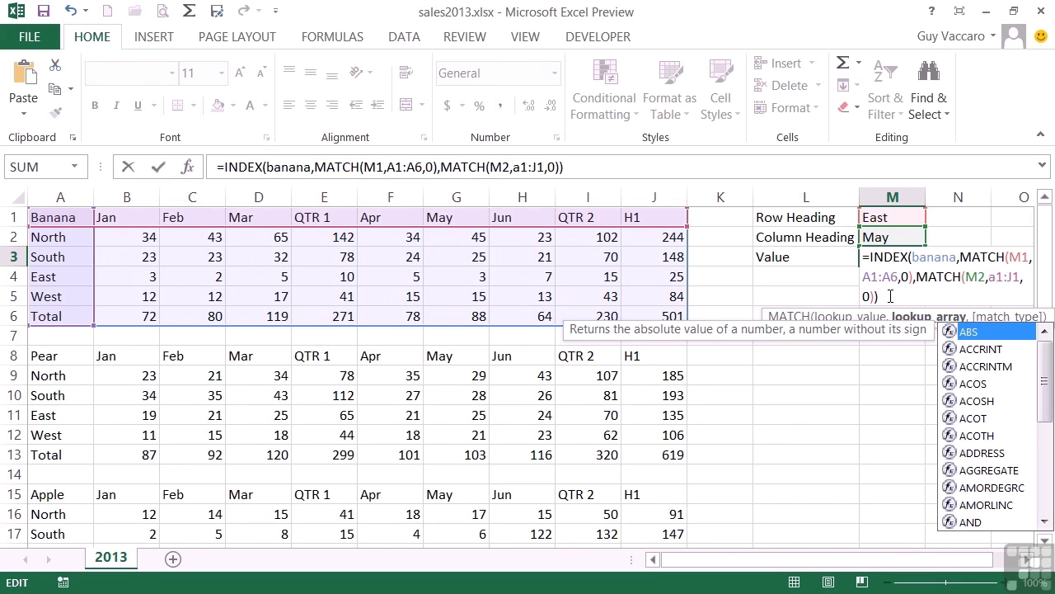
key("Escape")
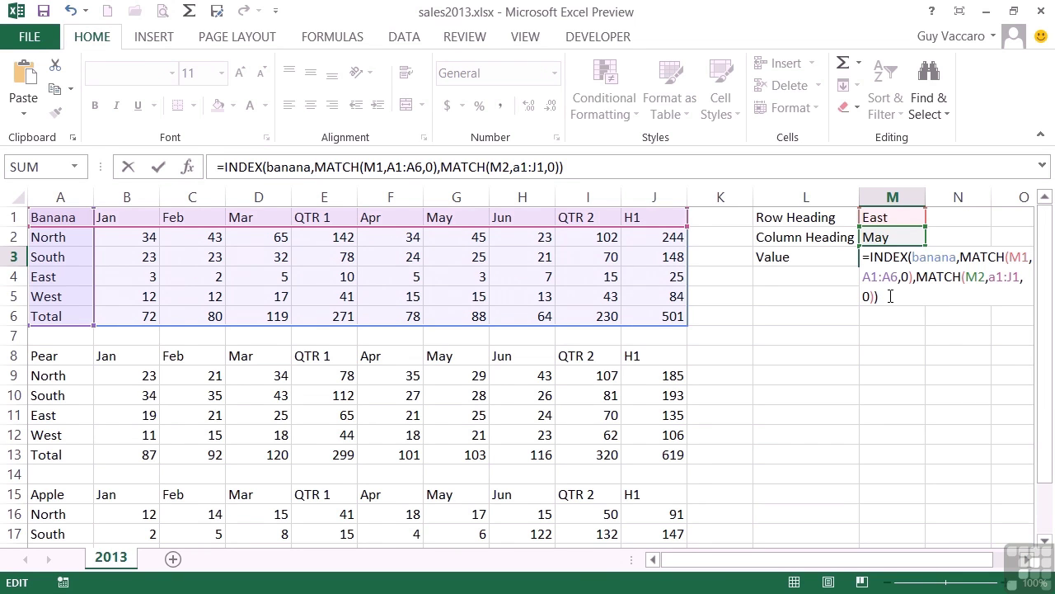
key("Return")
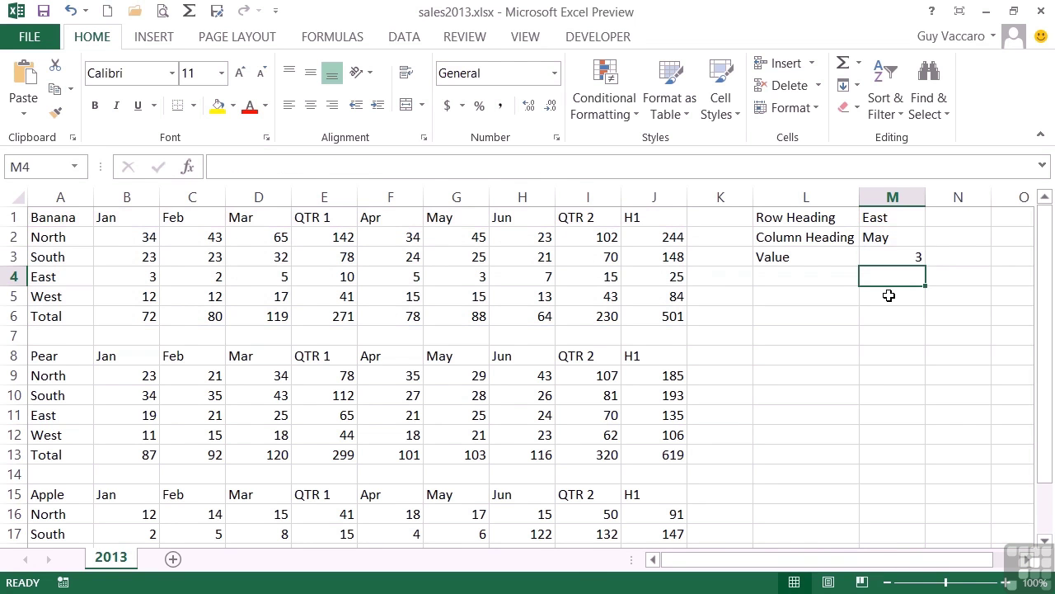
key("Up")
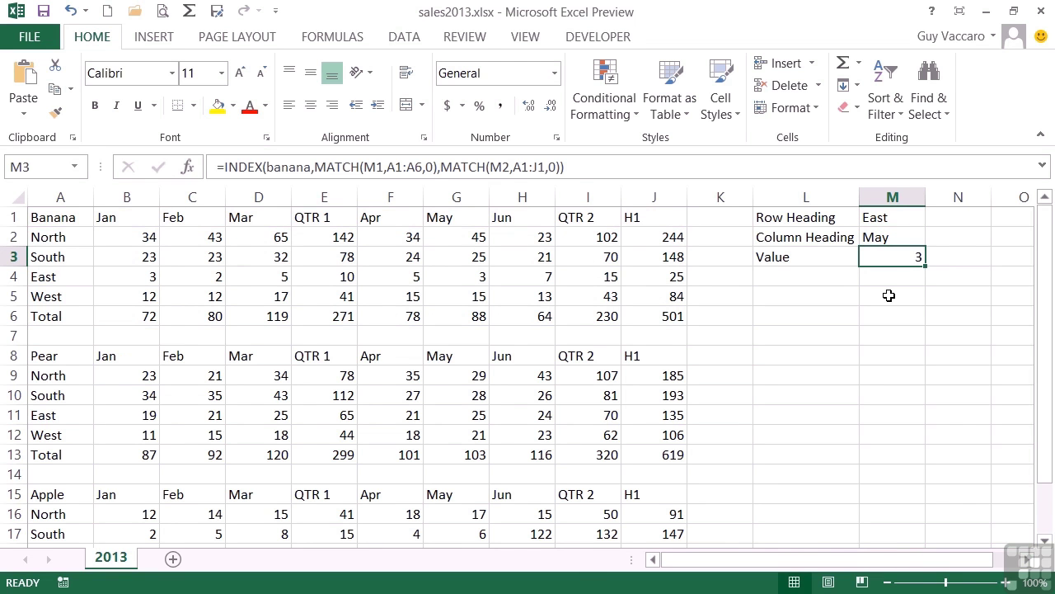
Set the column heading in M2 to Jun
left_click(884, 236)
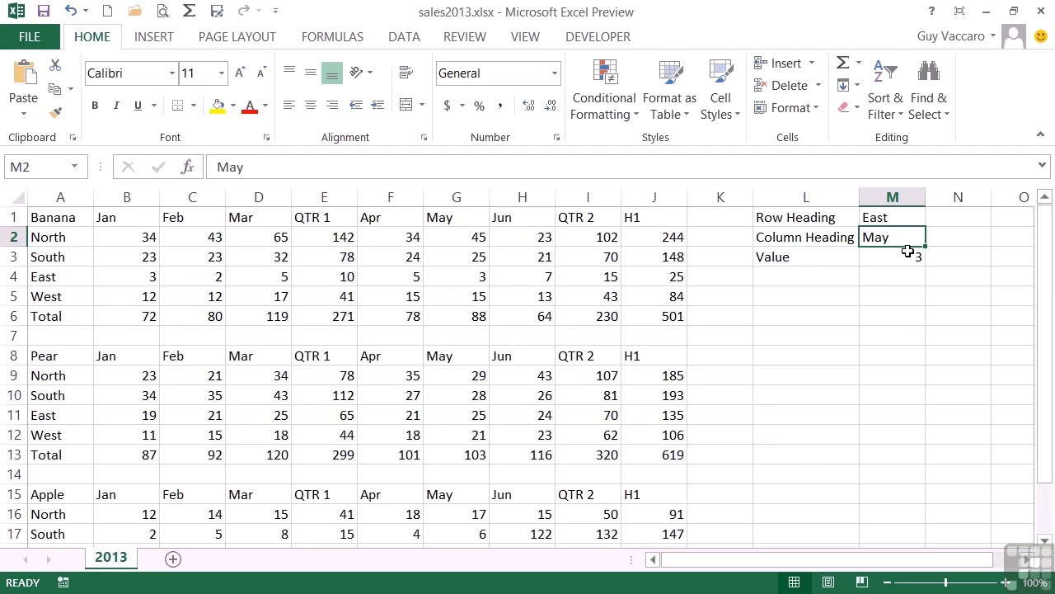
type("Jun")
key("Return")
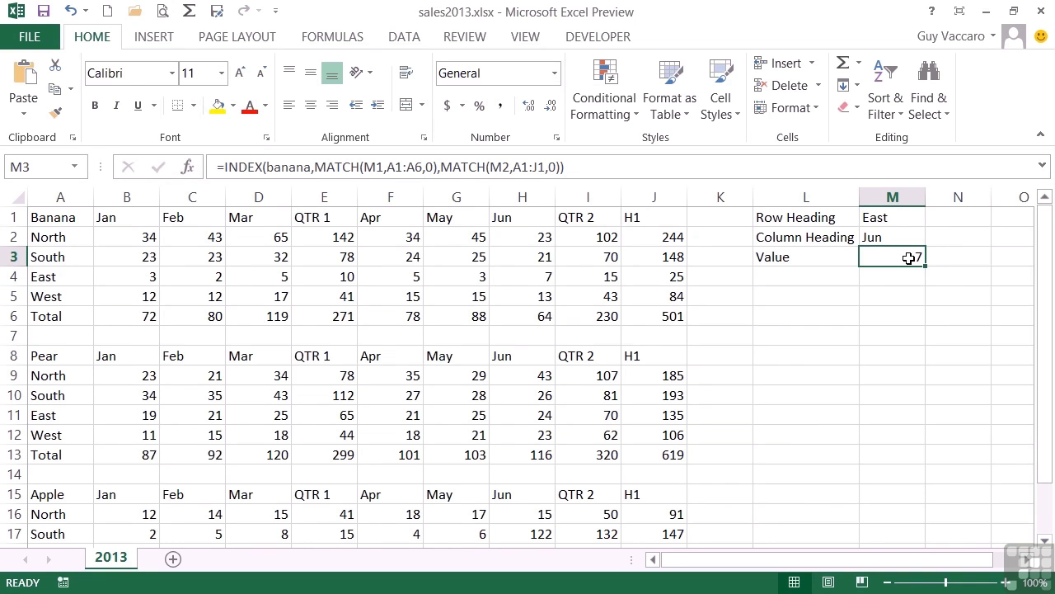
Review the INDEX and MATCH formula in M3 together with the heading cells M1 and M2 it refers to
double_click(908, 258)
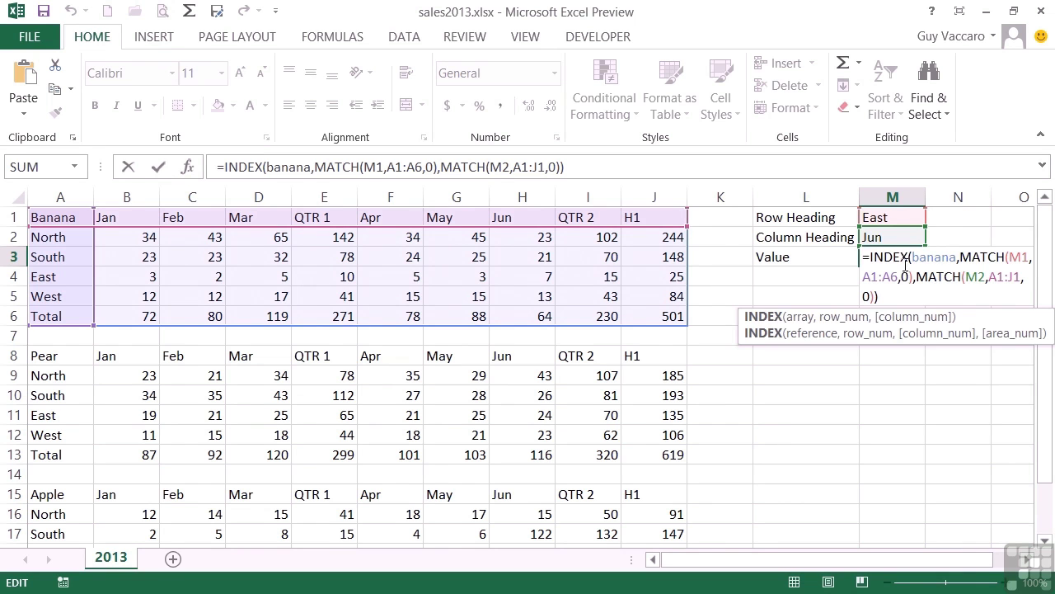
key("Escape")
left_click(885, 236)
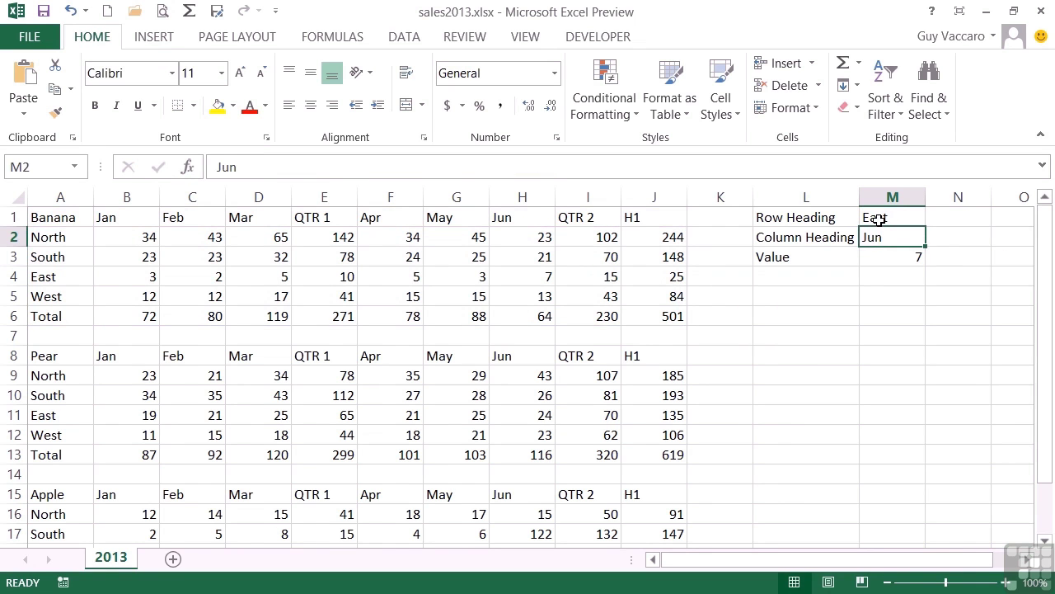
left_click(879, 219)
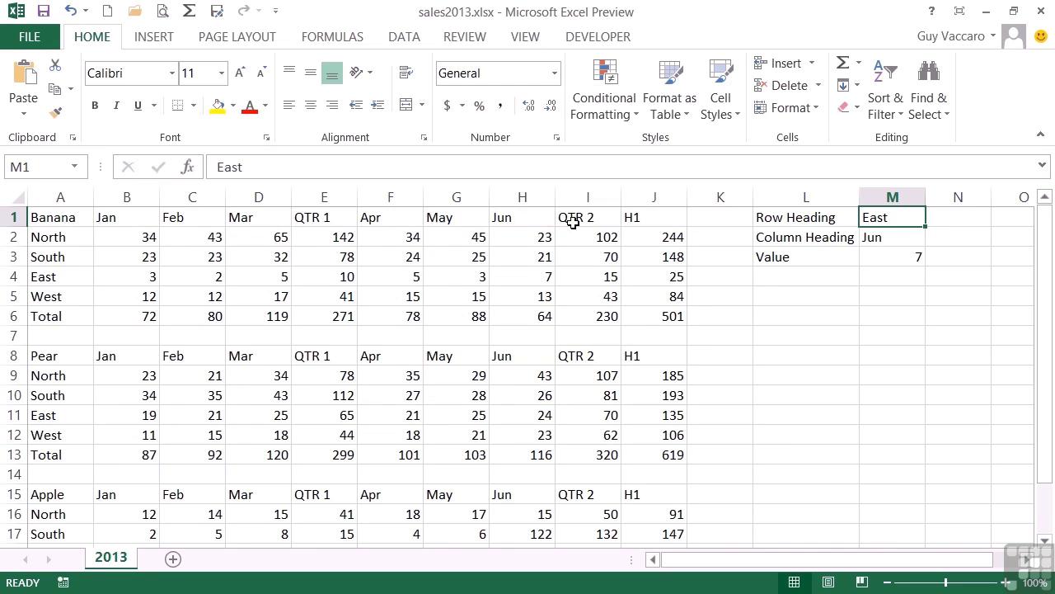
double_click(907, 257)
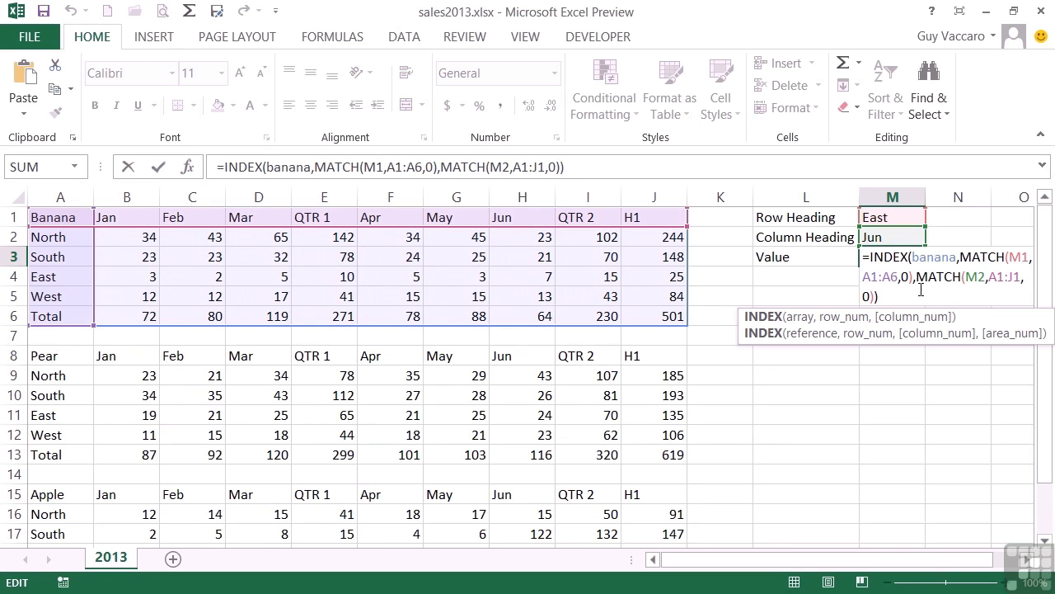
key("Tab")
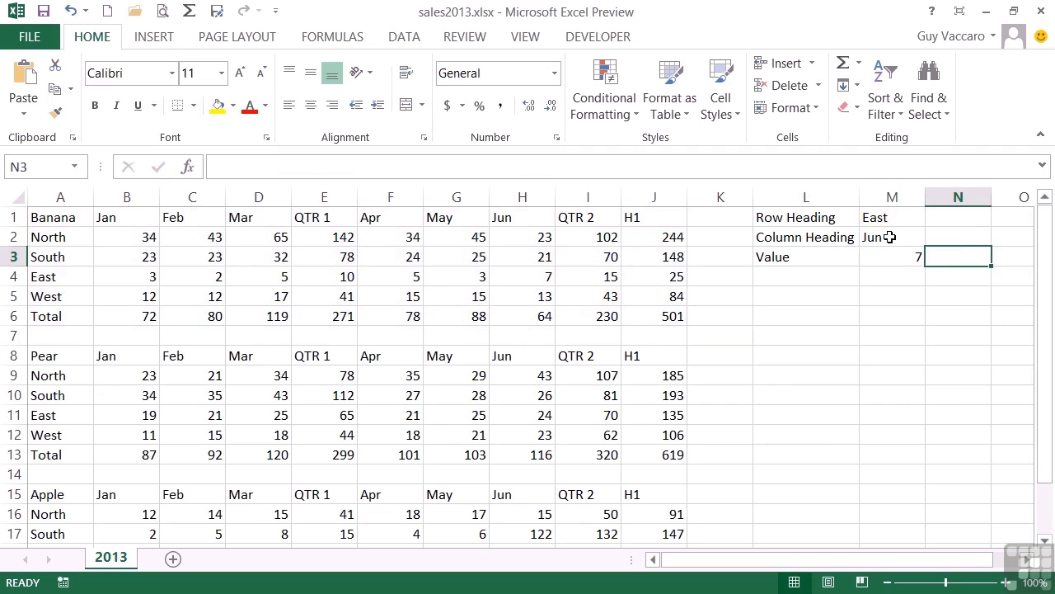
Set the row heading in M1 to Total and check the value in M3
left_click(888, 238)
left_click(888, 217)
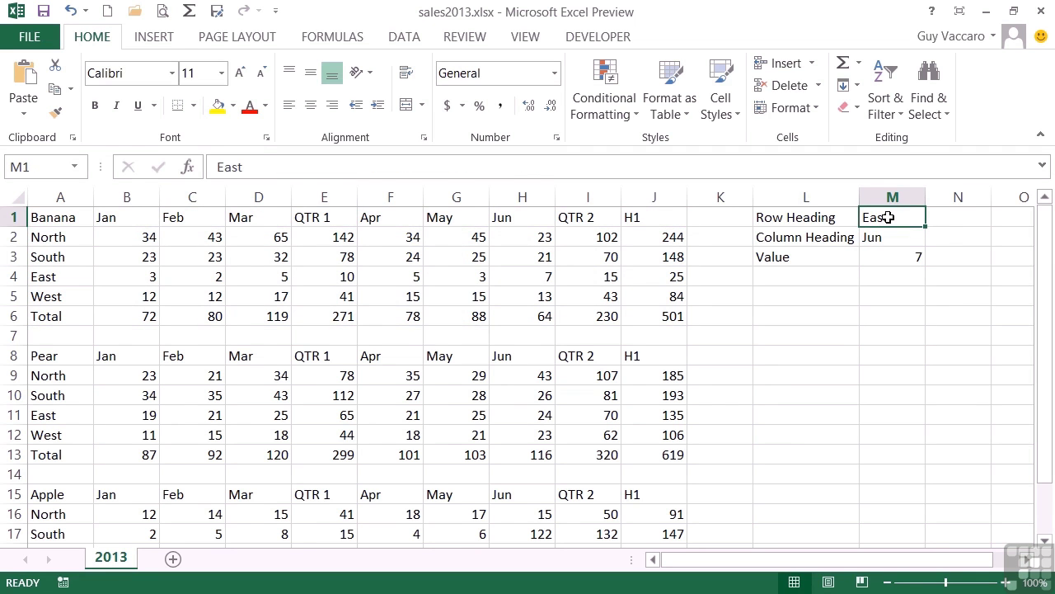
type("Total")
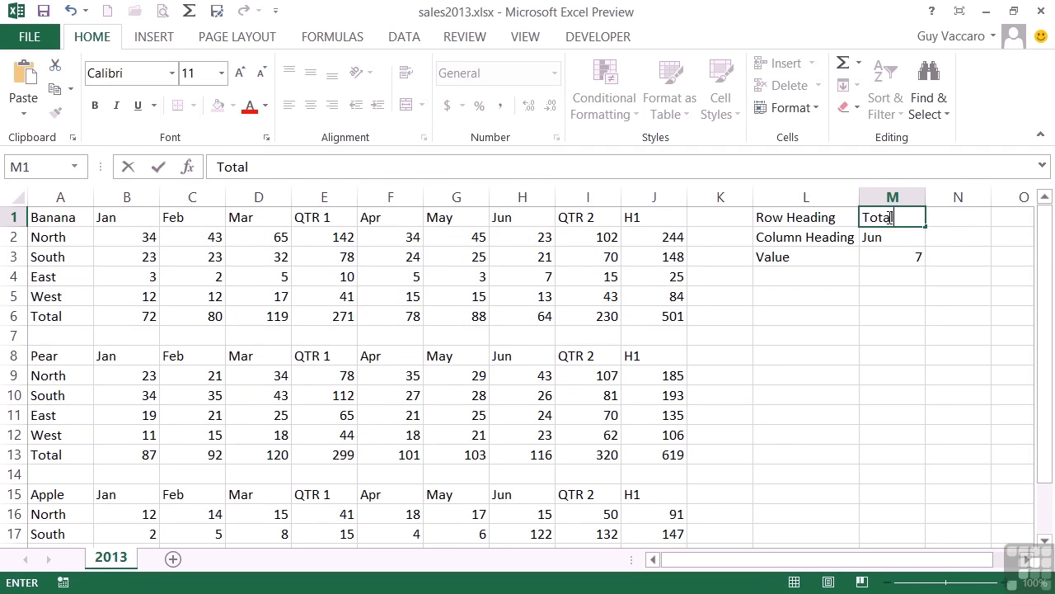
left_click(891, 236)
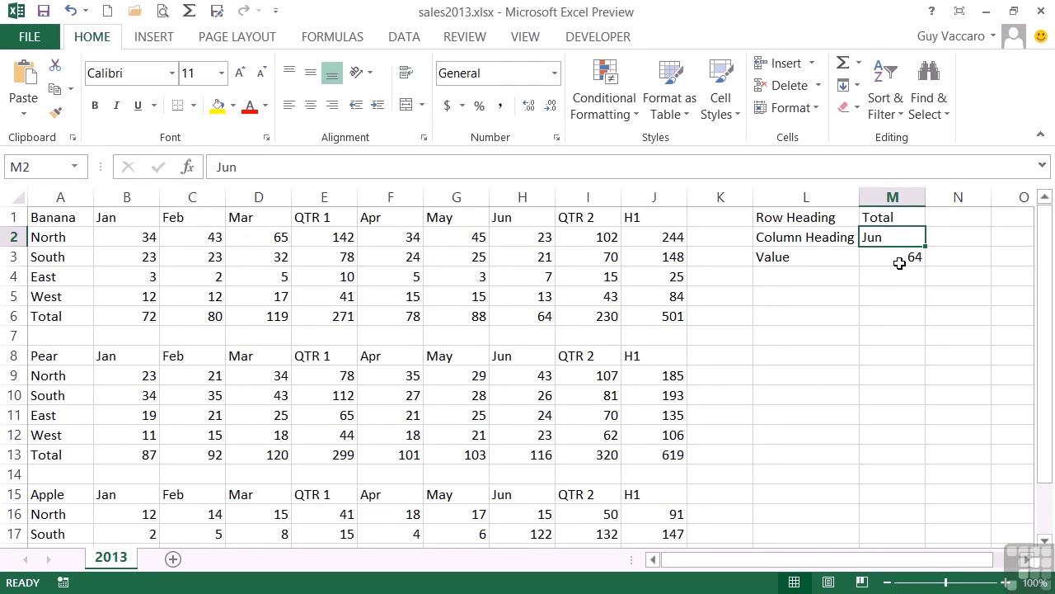
left_click(897, 258)
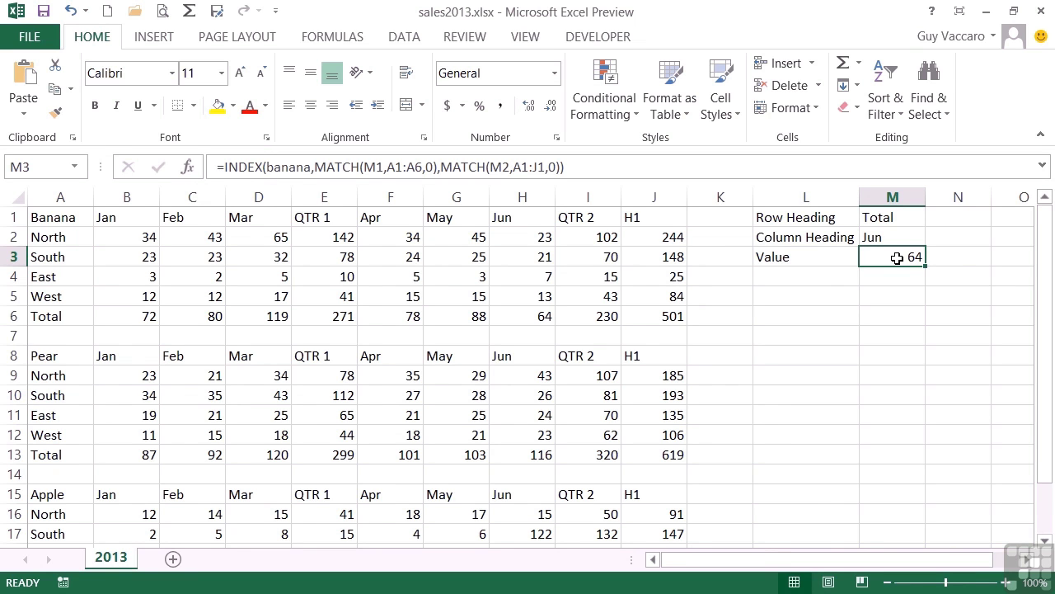
Add list data validation to M1 with source =$A$2:$A$6, and choose East from its dropdown
left_click(899, 219)
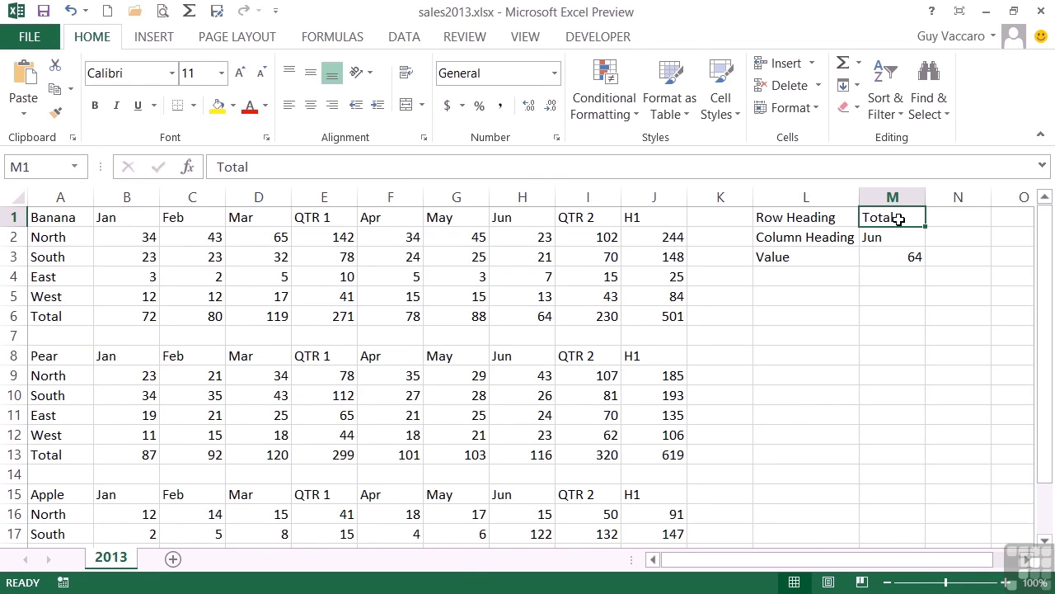
left_click(420, 37)
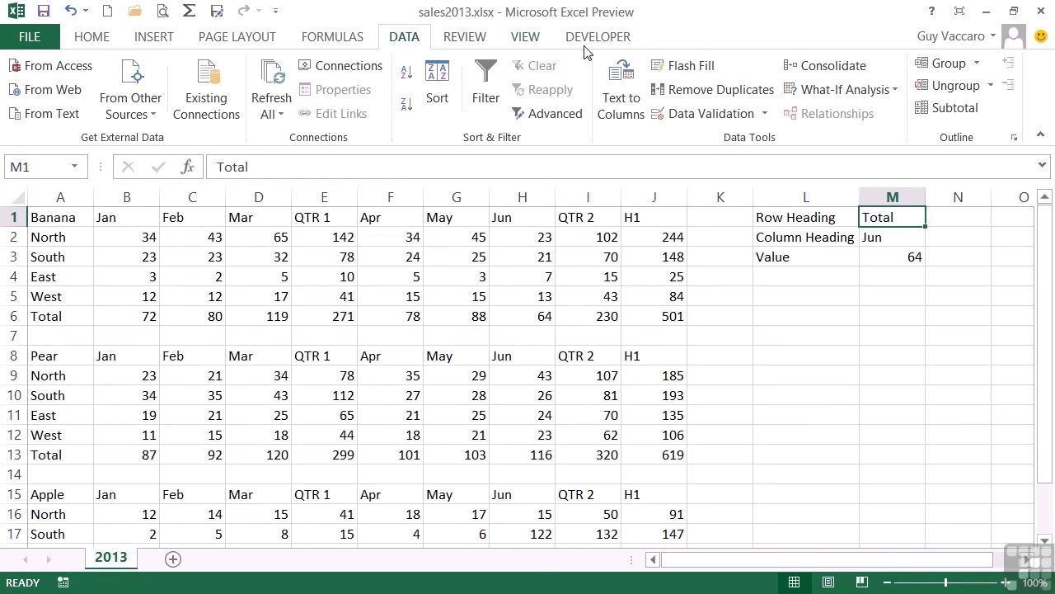
left_click(737, 115)
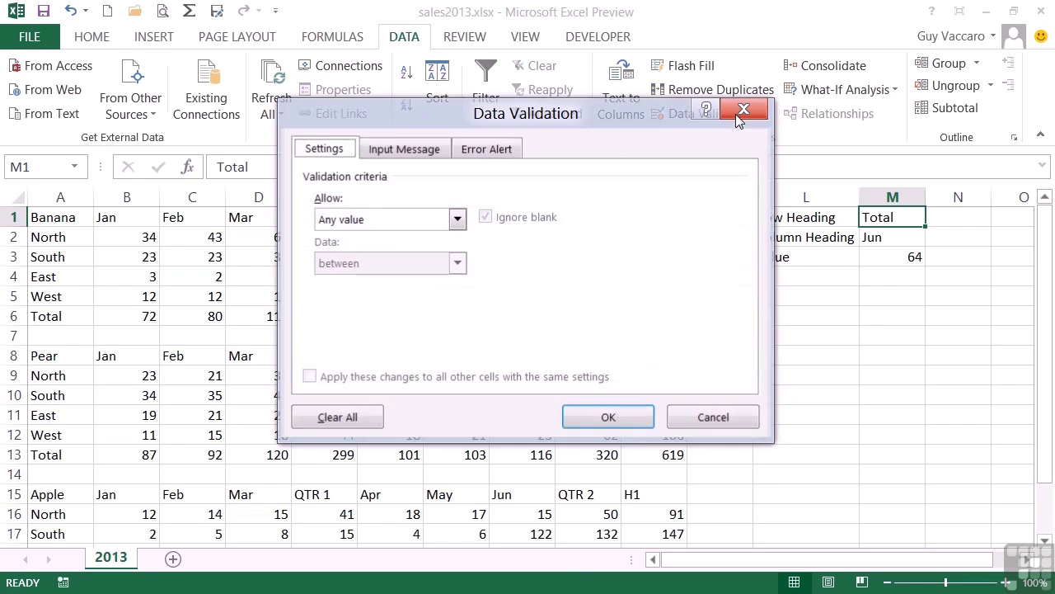
left_click(458, 221)
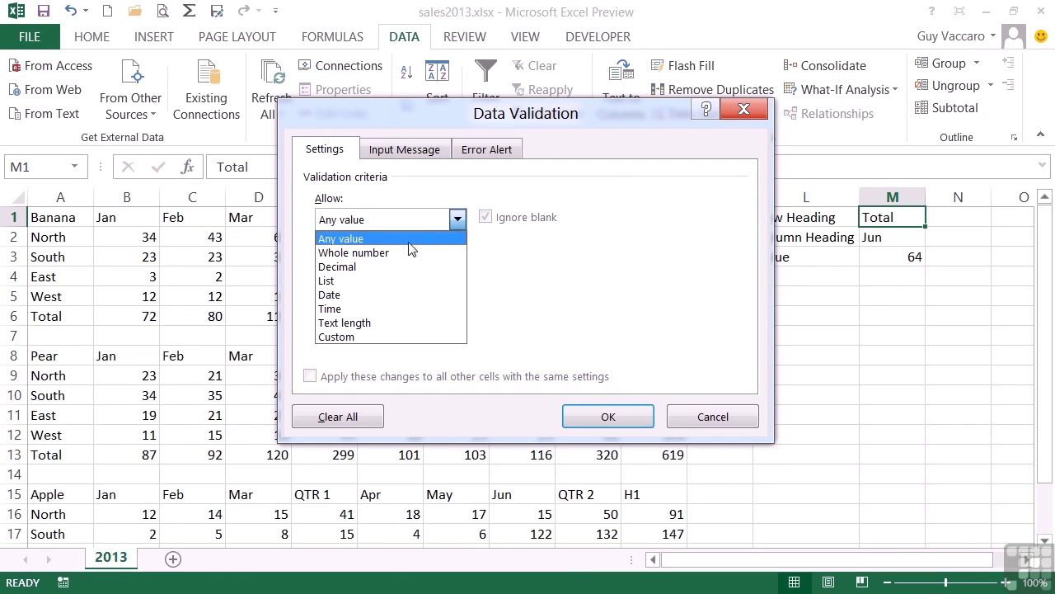
left_click(373, 282)
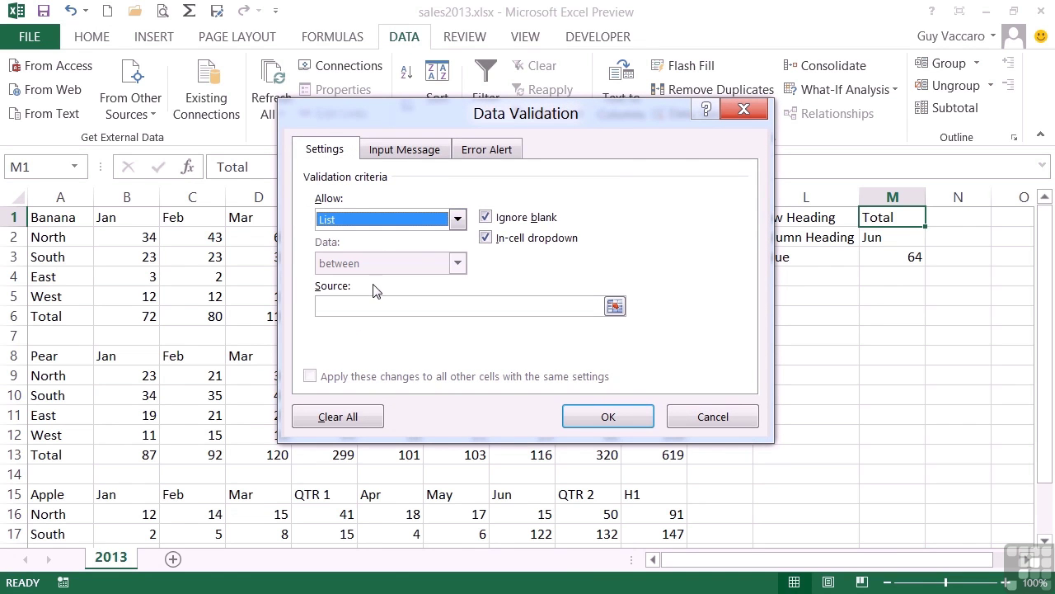
left_click(615, 307)
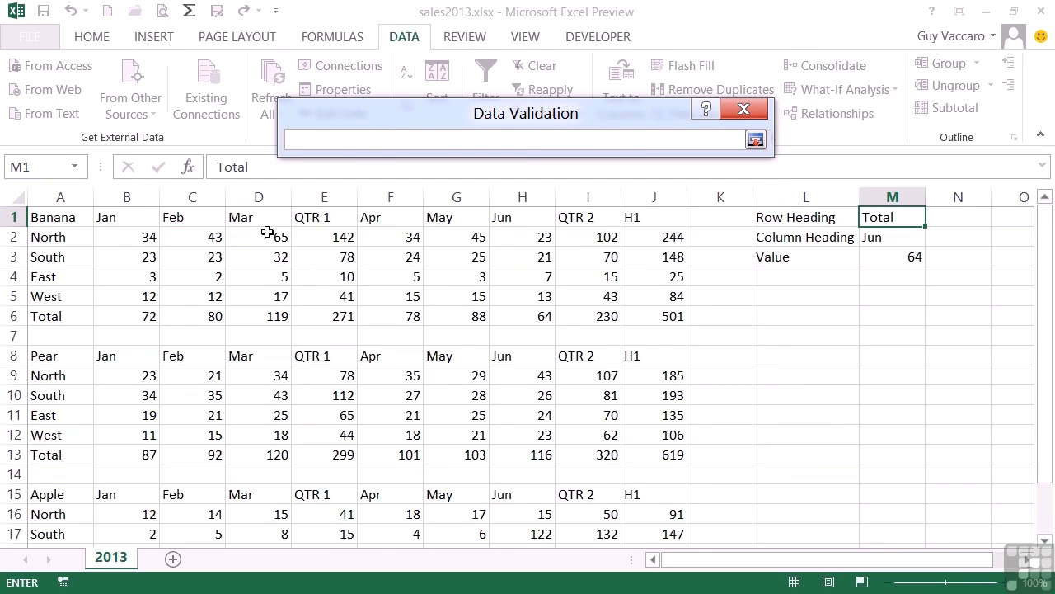
left_click_drag(76, 238, 59, 315)
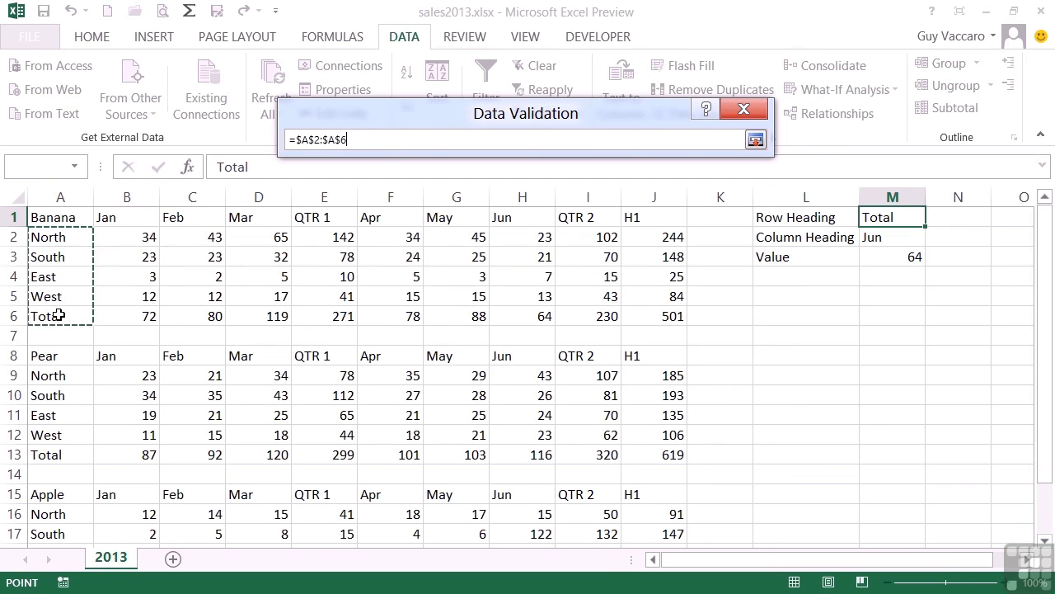
left_click(756, 140)
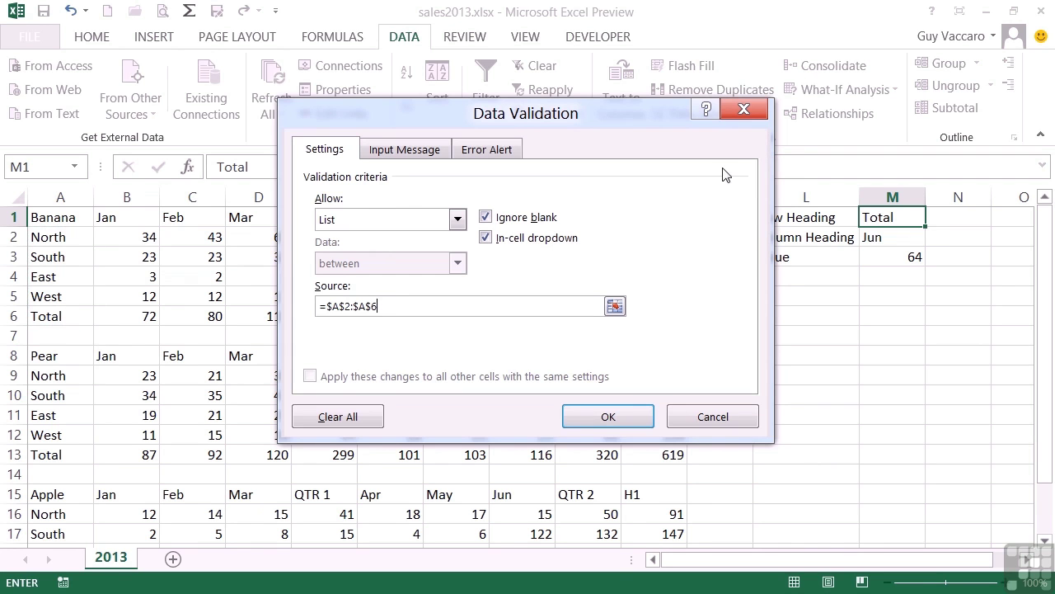
left_click(607, 417)
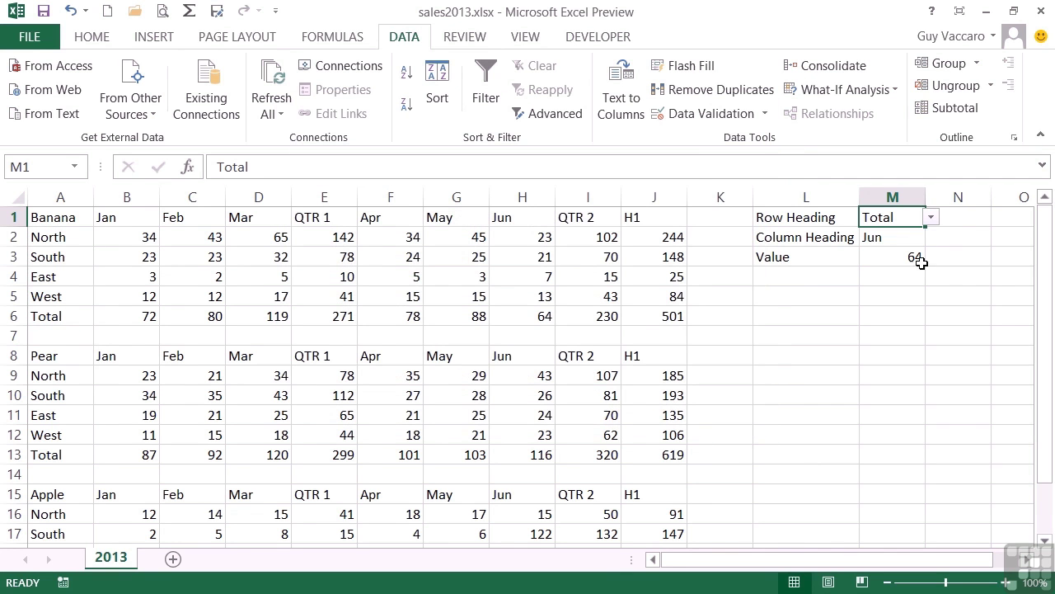
left_click(931, 217)
left_click(902, 263)
Add list data validation to the column heading cell M2 with source =$B$1:$J$1
left_click(902, 238)
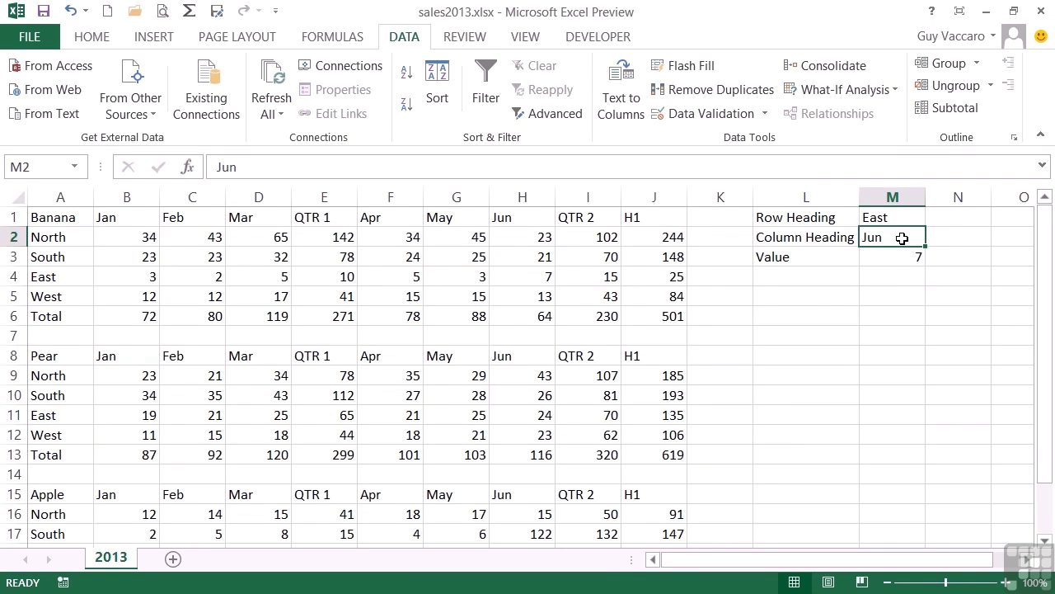
left_click(749, 115)
left_click(457, 219)
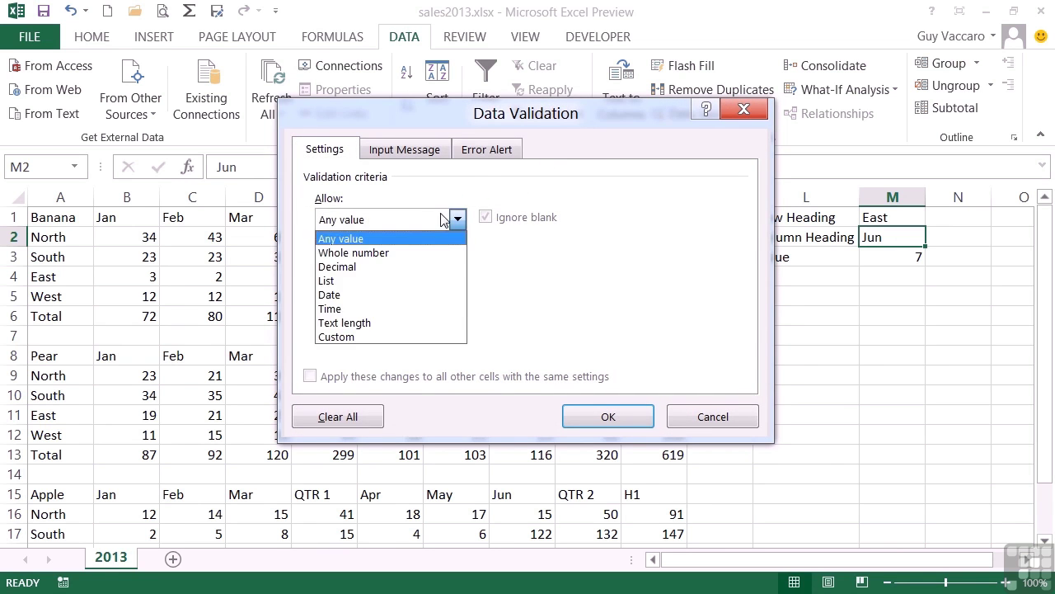
left_click(363, 278)
left_click(614, 307)
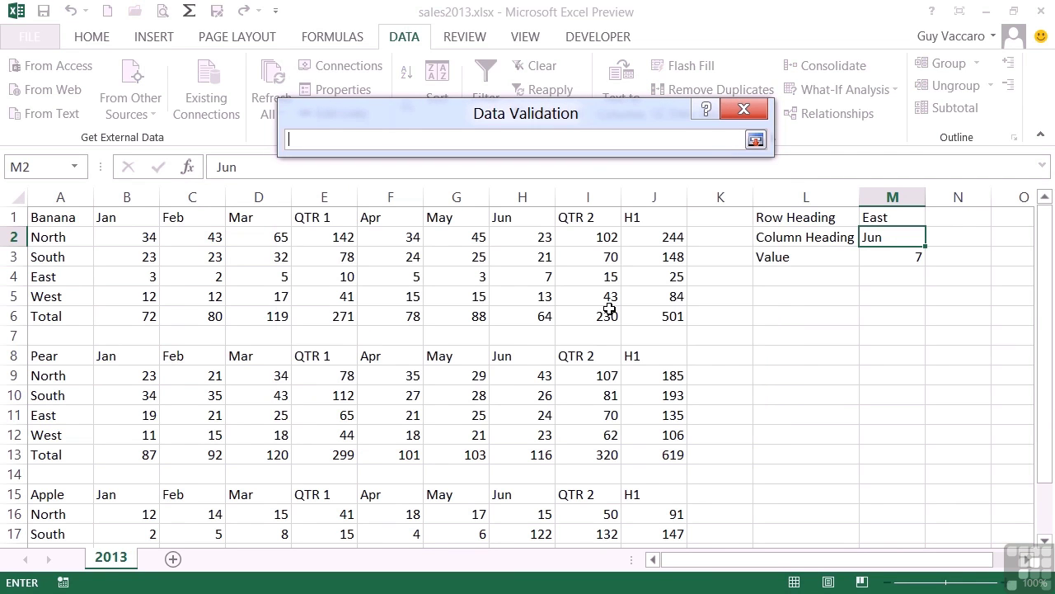
left_click_drag(130, 218, 643, 219)
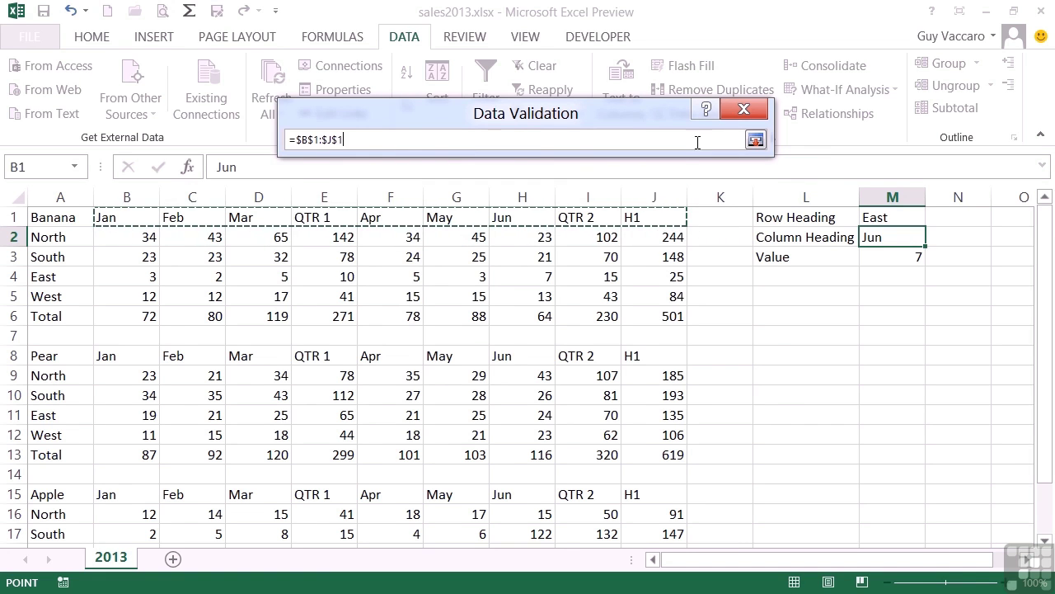
left_click(755, 140)
left_click(608, 418)
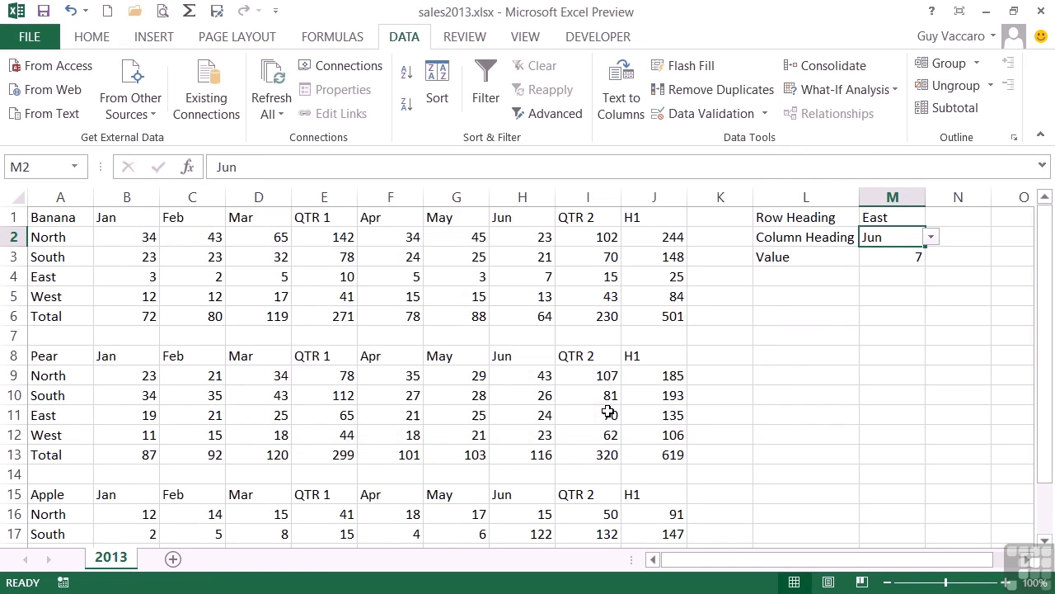
Choose QTR 1 as the column heading from M2's dropdown list
left_click(935, 242)
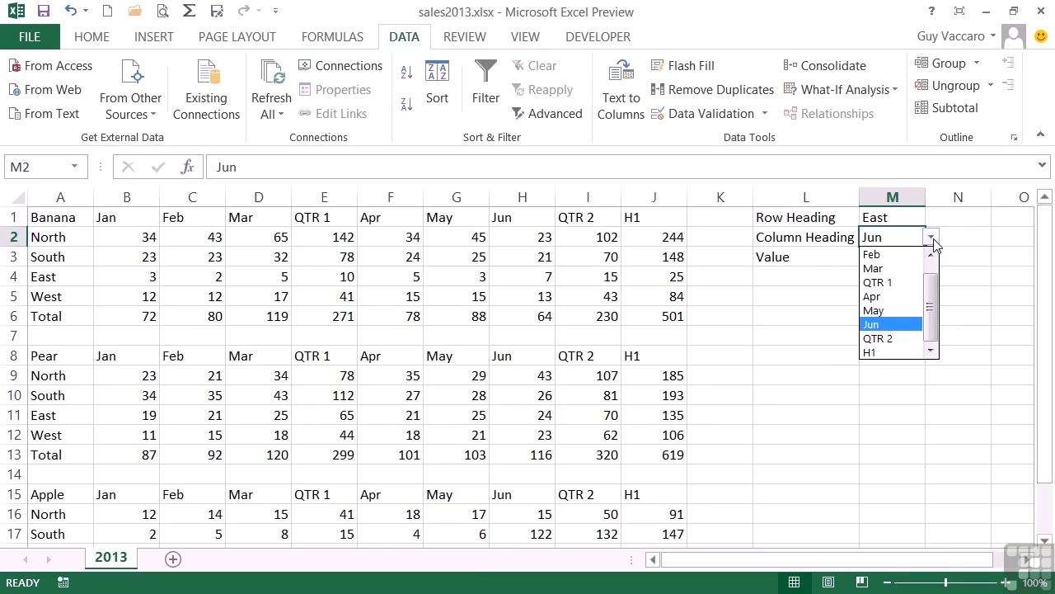
left_click_drag(931, 295, 933, 260)
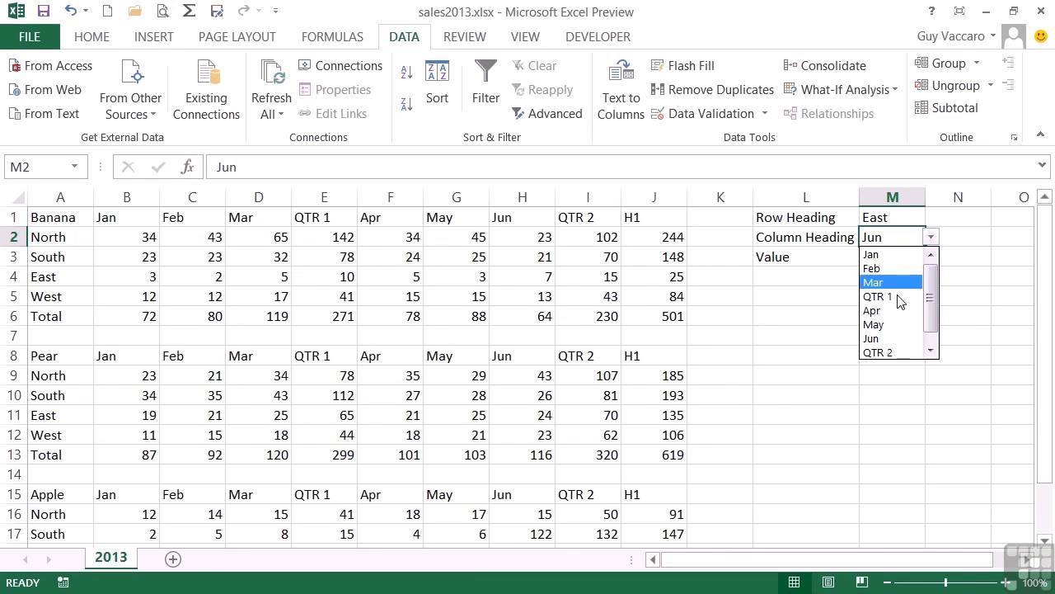
left_click(897, 296)
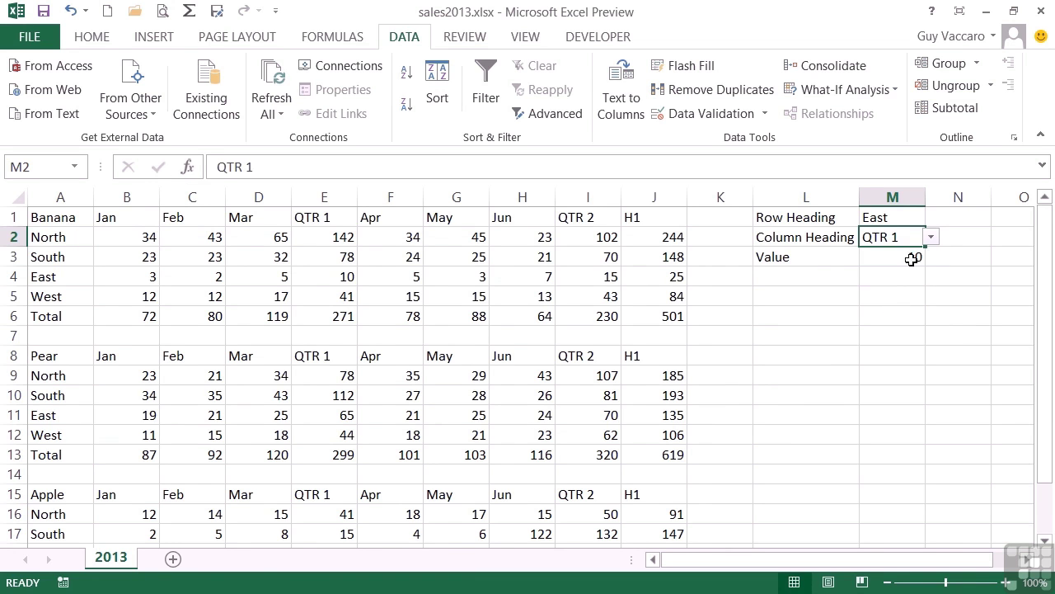
Choose Total as the row heading from M1's dropdown list, and open the formula in M3 for review
left_click(925, 220)
left_click(931, 217)
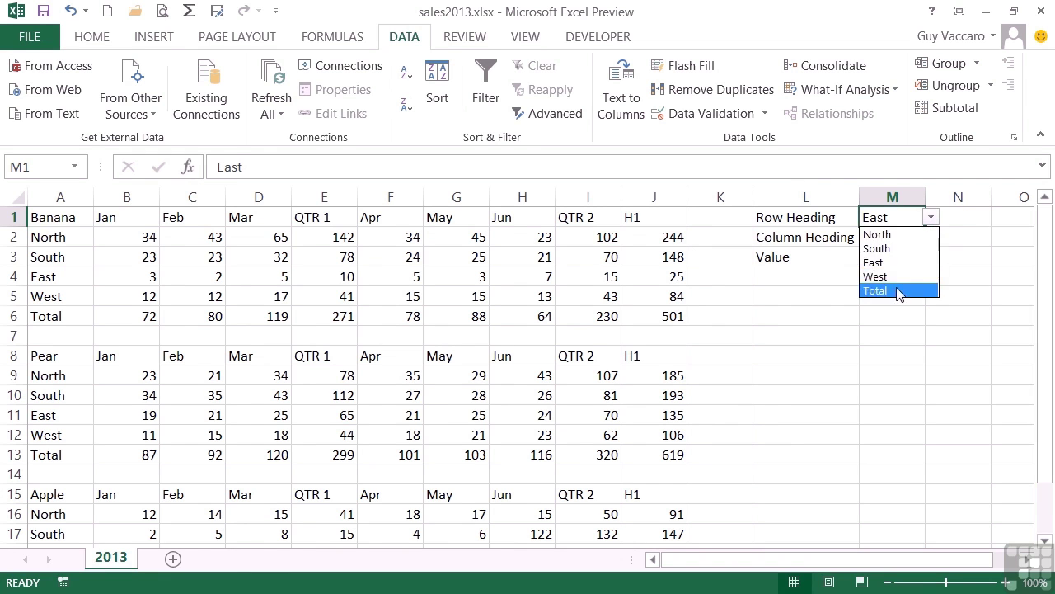
left_click(897, 291)
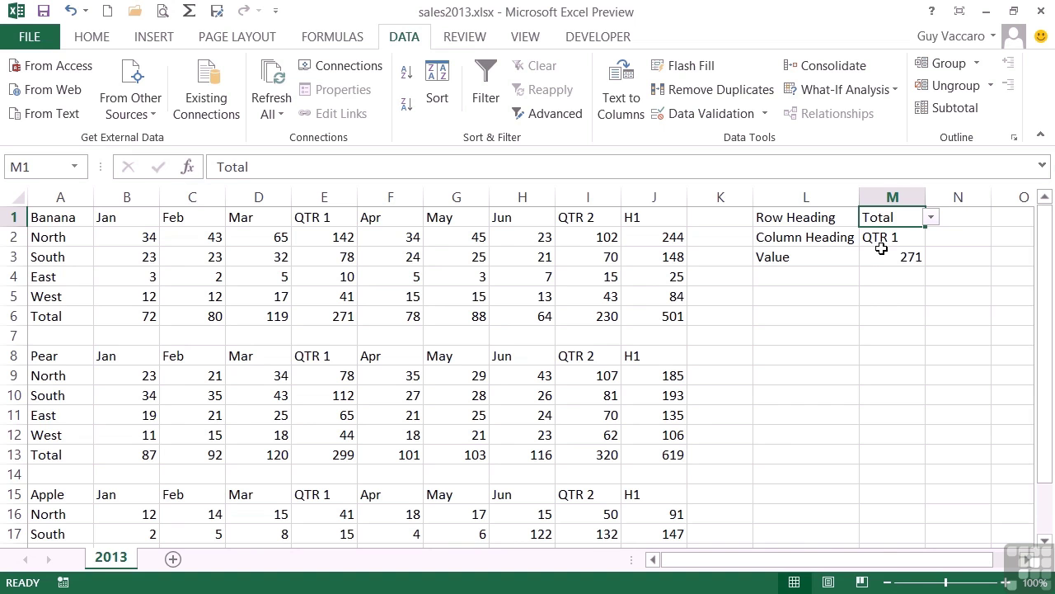
double_click(908, 261)
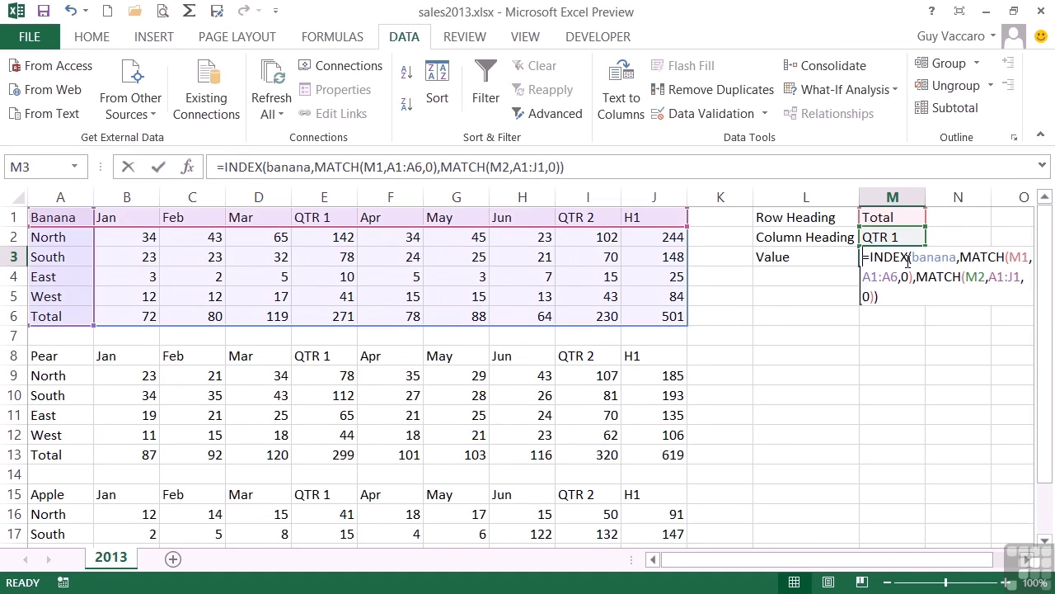